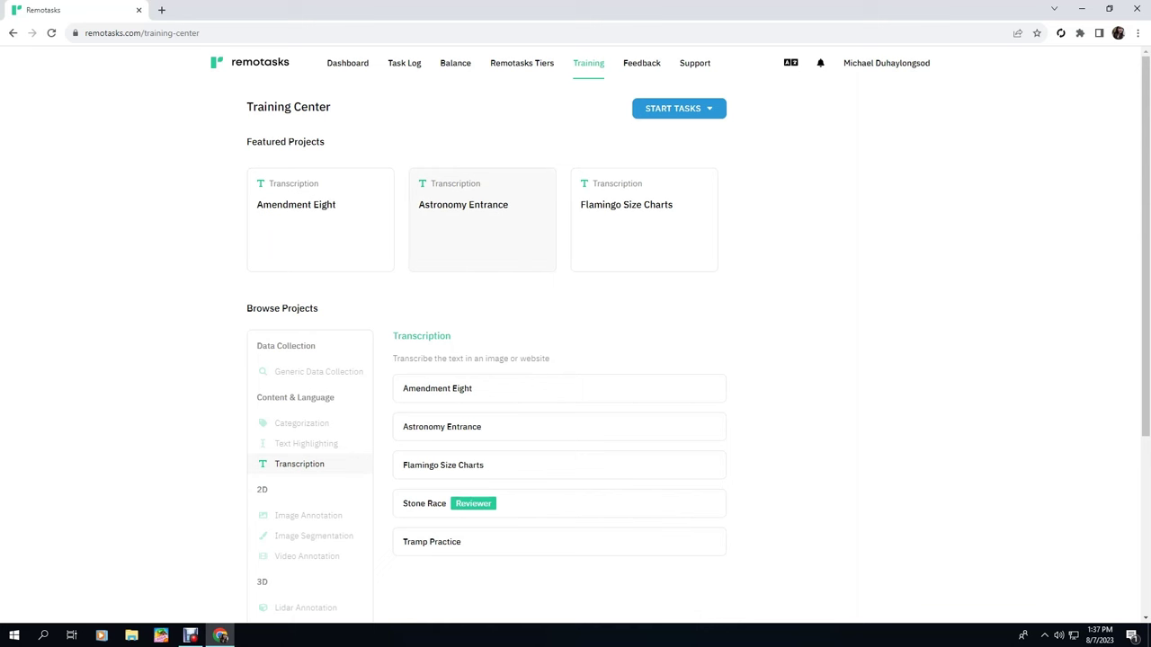
# Open the Goat TL 2 Certification Course V 5 GT from the certification exams and begin the exam
pyautogui.scroll(-3, 481, 220)
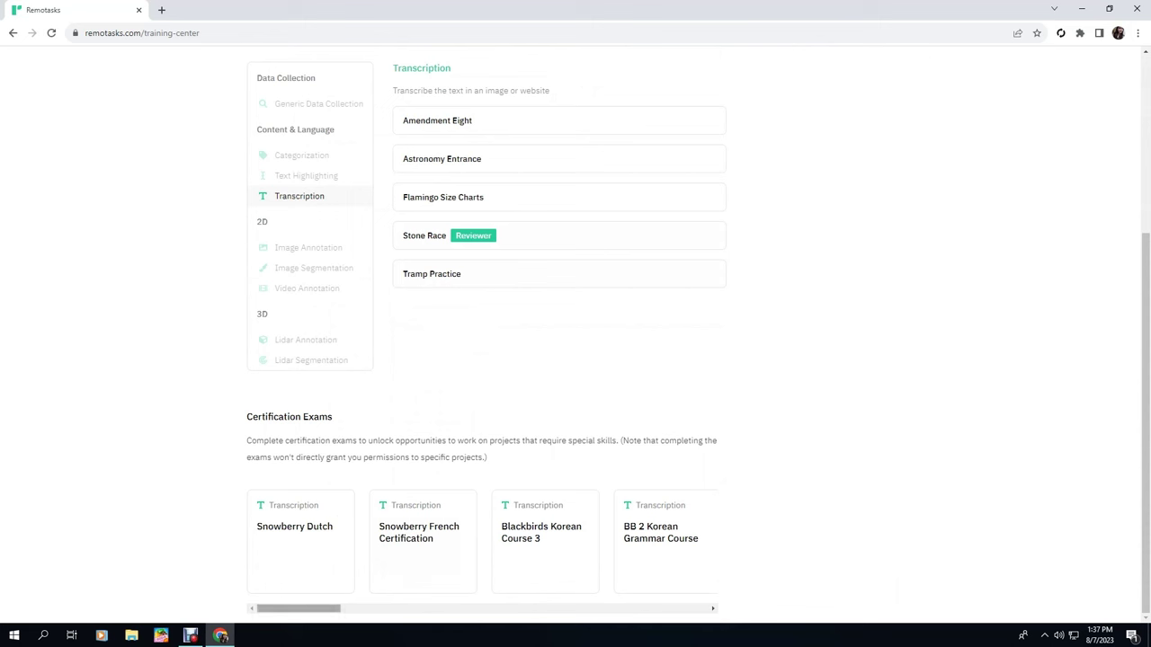
pyautogui.moveTo(298, 608); pyautogui.dragTo(408, 608)
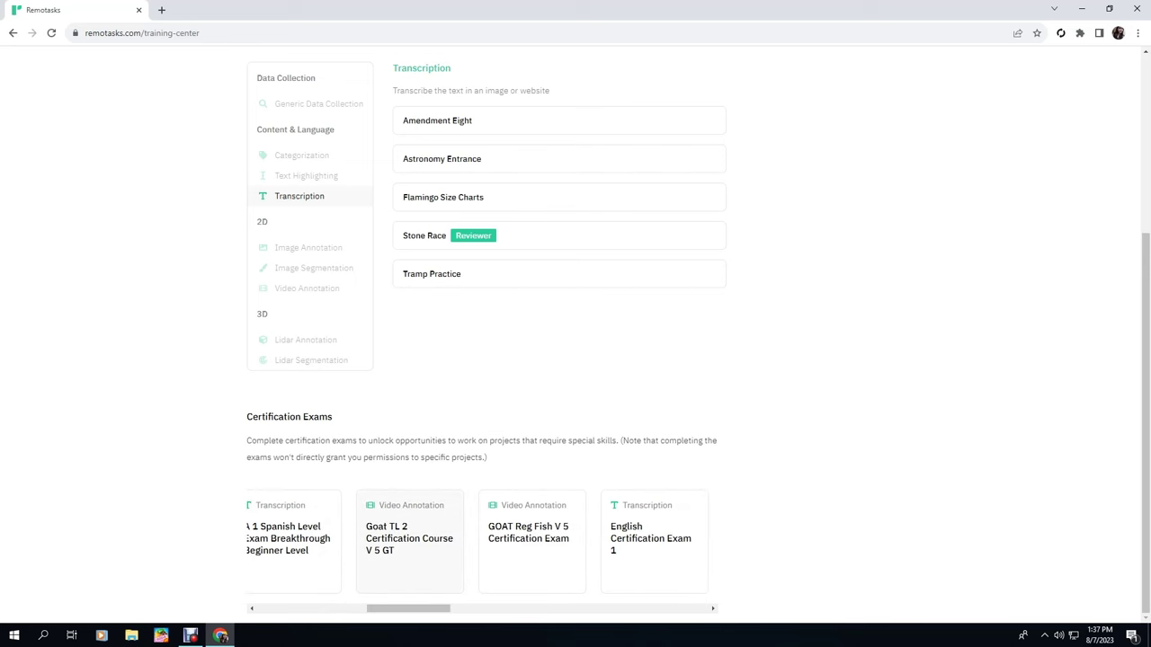
pyautogui.click(409, 539)
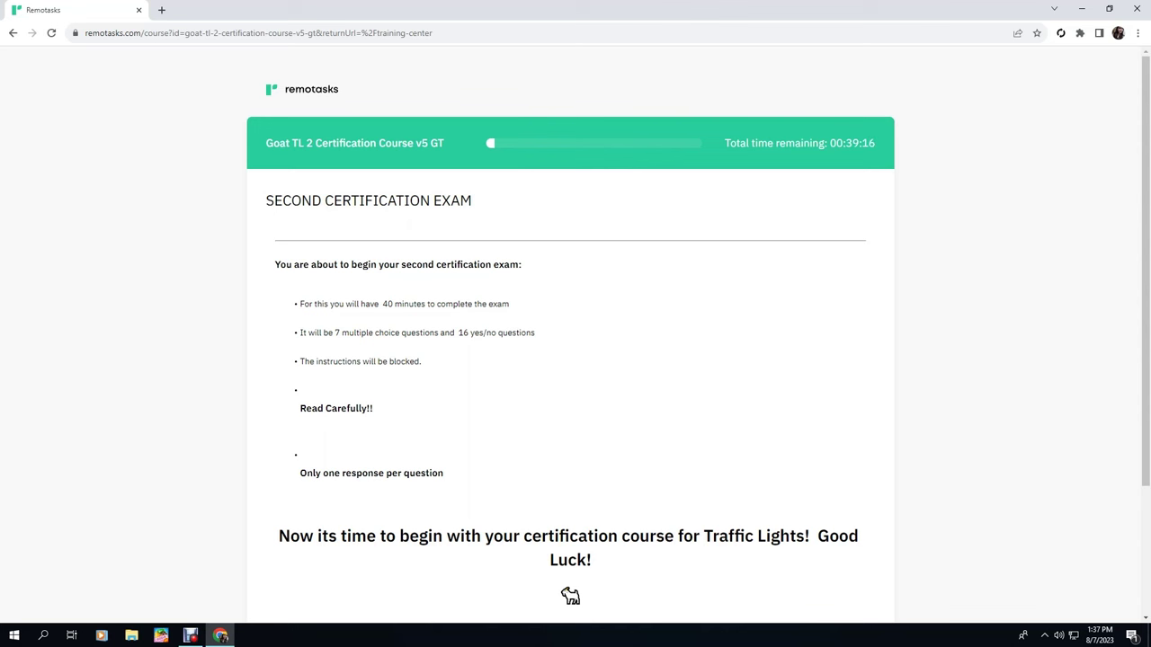
pyautogui.scroll(-2, 570, 359)
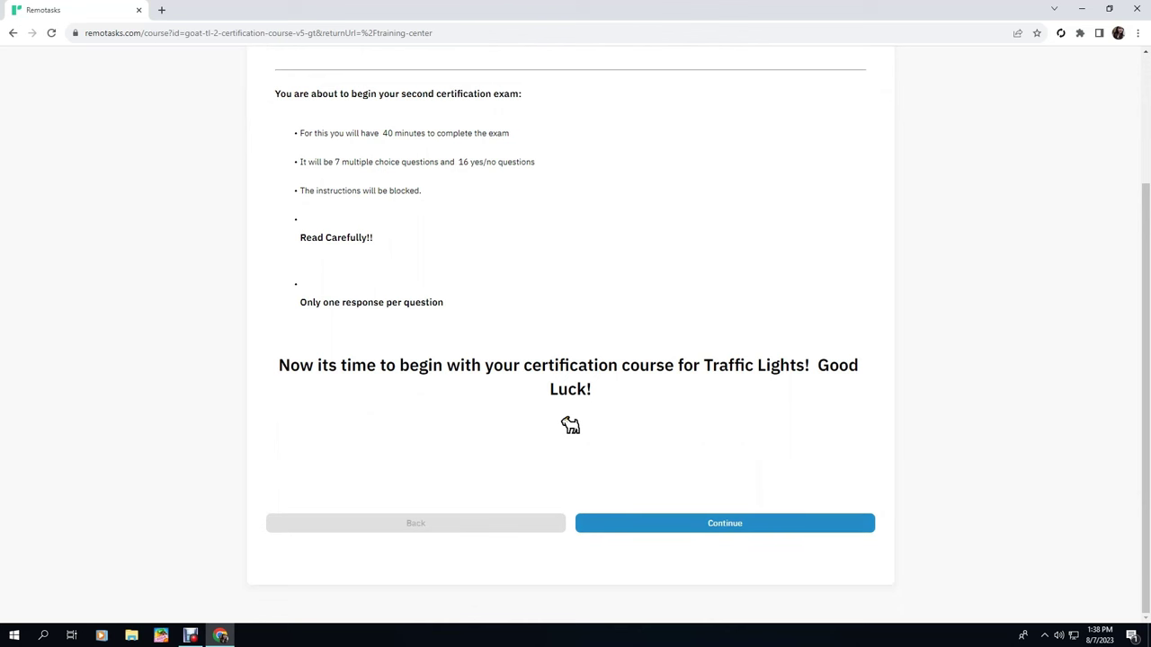
pyautogui.click(725, 523)
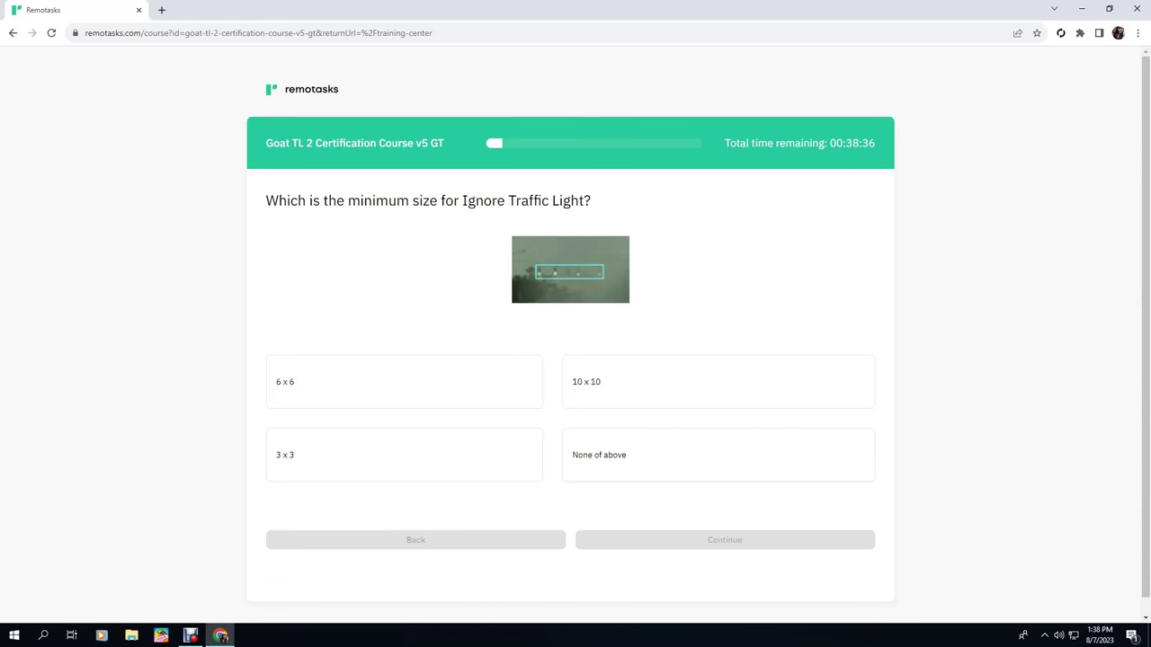
# Answer "None of above" for the minimum Ignore Traffic Light size and "6 x 6" for the minimum bulb size
pyautogui.click(717, 454)
pyautogui.click(724, 540)
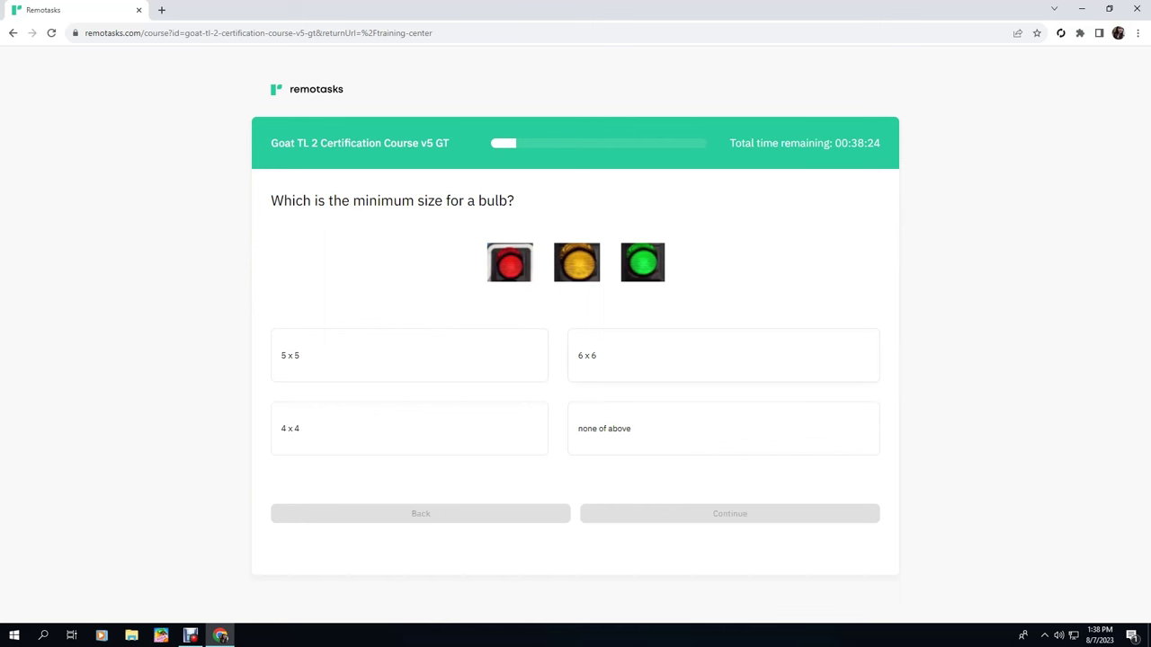
pyautogui.click(723, 355)
pyautogui.click(729, 513)
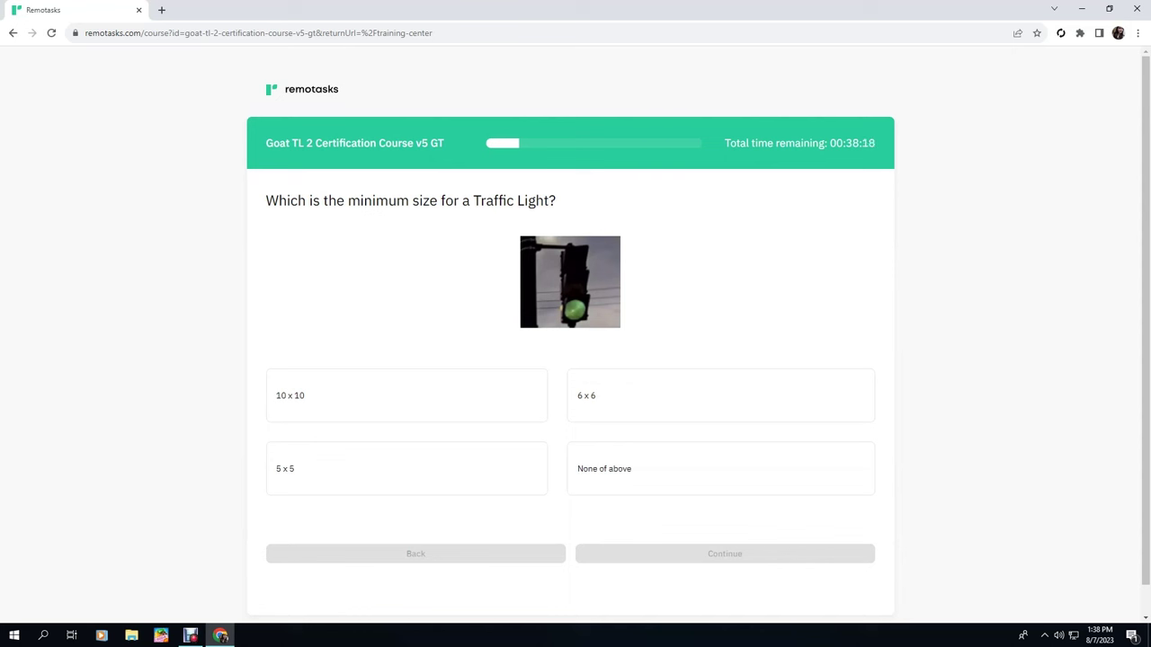
# Answer "10 x 10" for the minimum Traffic Light size, then occlusion as something blocking the image and truncation as an object cut by its edge
pyautogui.click(407, 395)
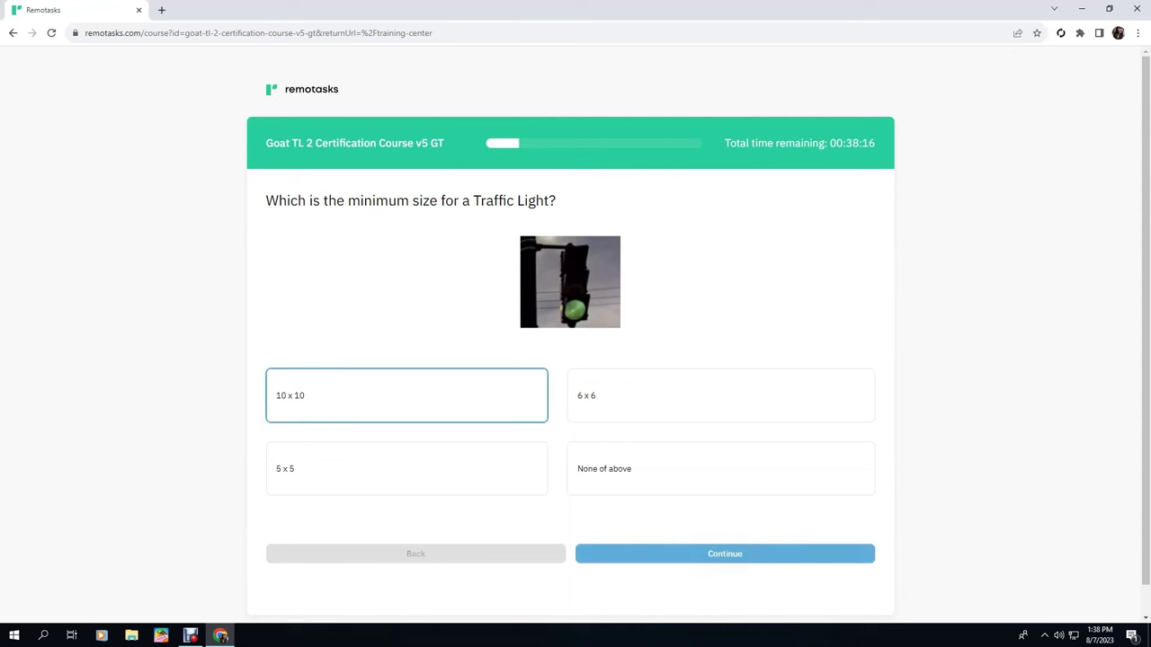
pyautogui.click(724, 554)
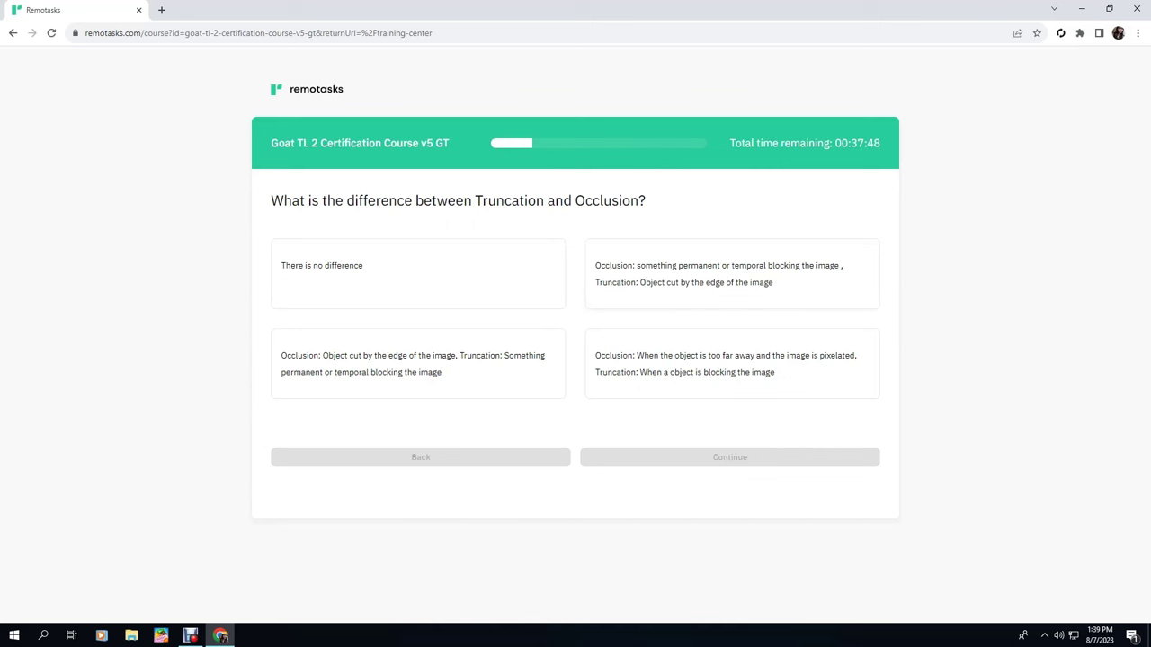
pyautogui.click(732, 273)
pyautogui.click(732, 454)
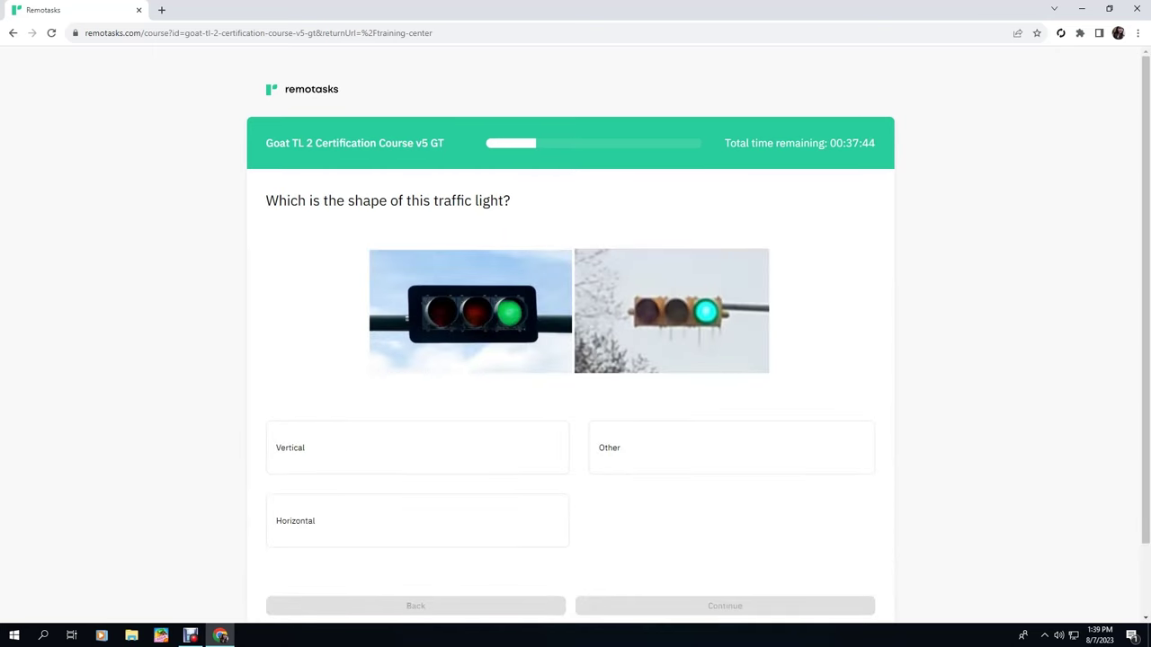
# Answer "Vertical" for the shape of the pictured traffic light and submit it
pyautogui.scroll(-1, 575, 335)
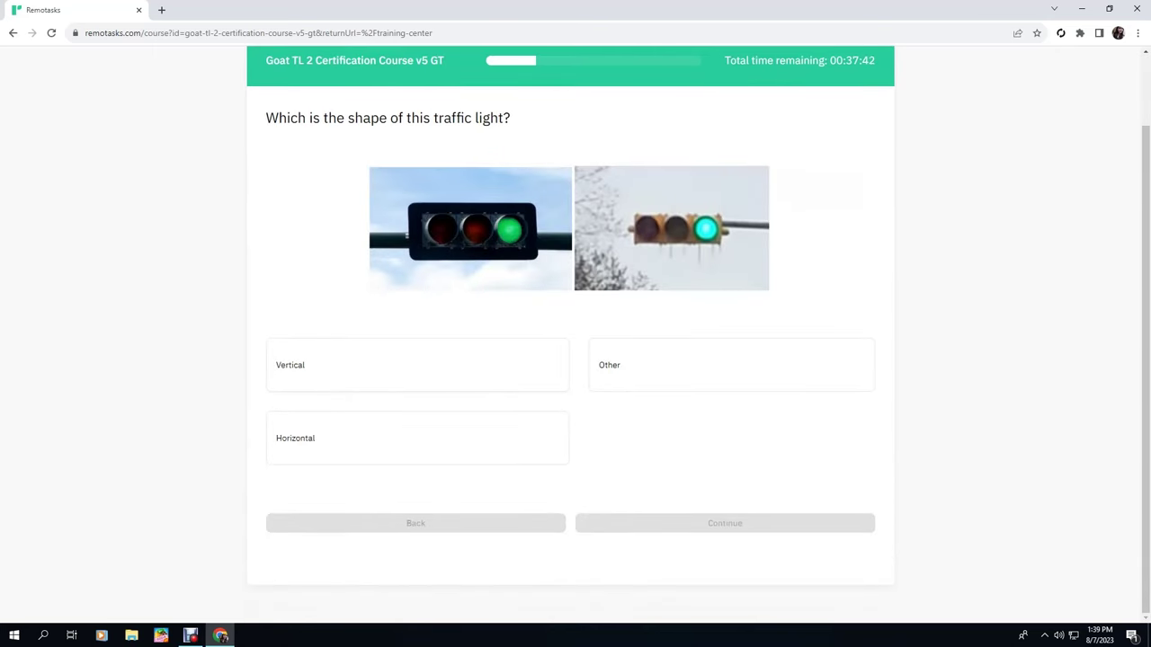
pyautogui.click(417, 364)
pyautogui.click(724, 523)
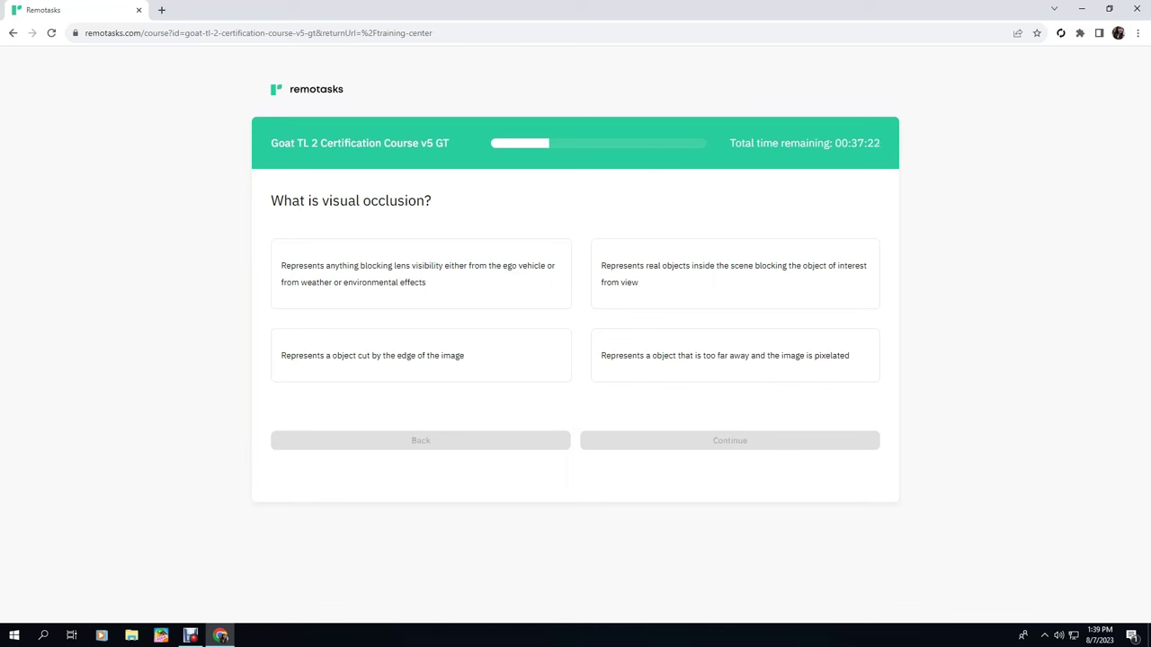
# Answer that visual occlusion is anything blocking lens visibility from the ego vehicle or from weather or environmental effects
pyautogui.rightClick(552, 165)
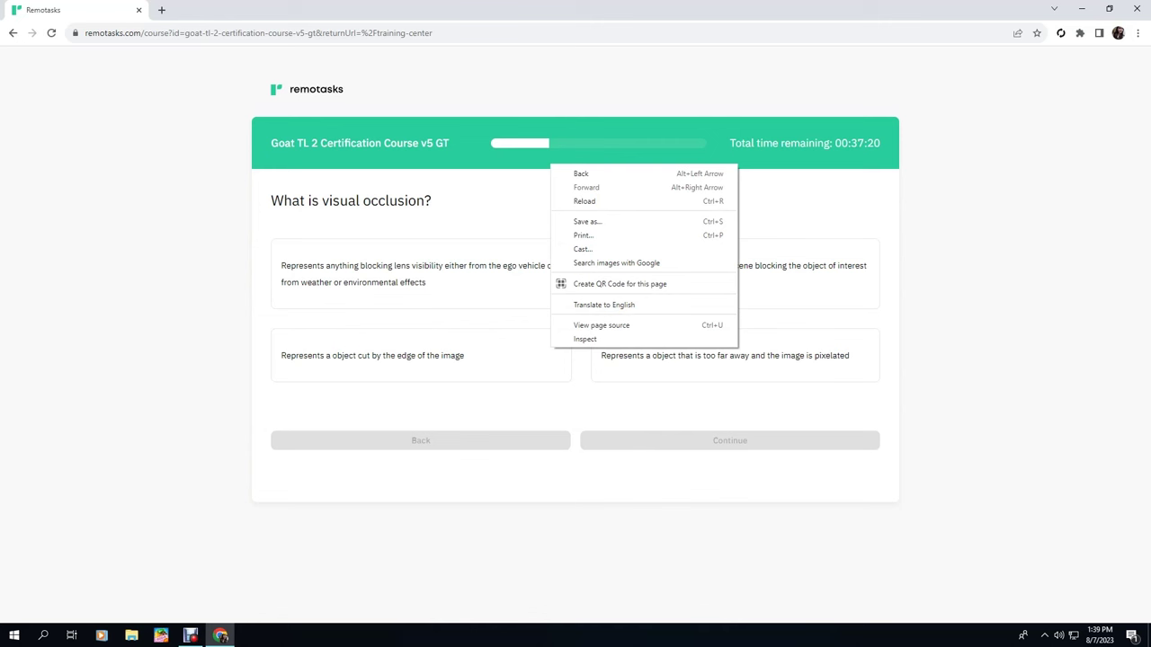
pyautogui.press('Escape')
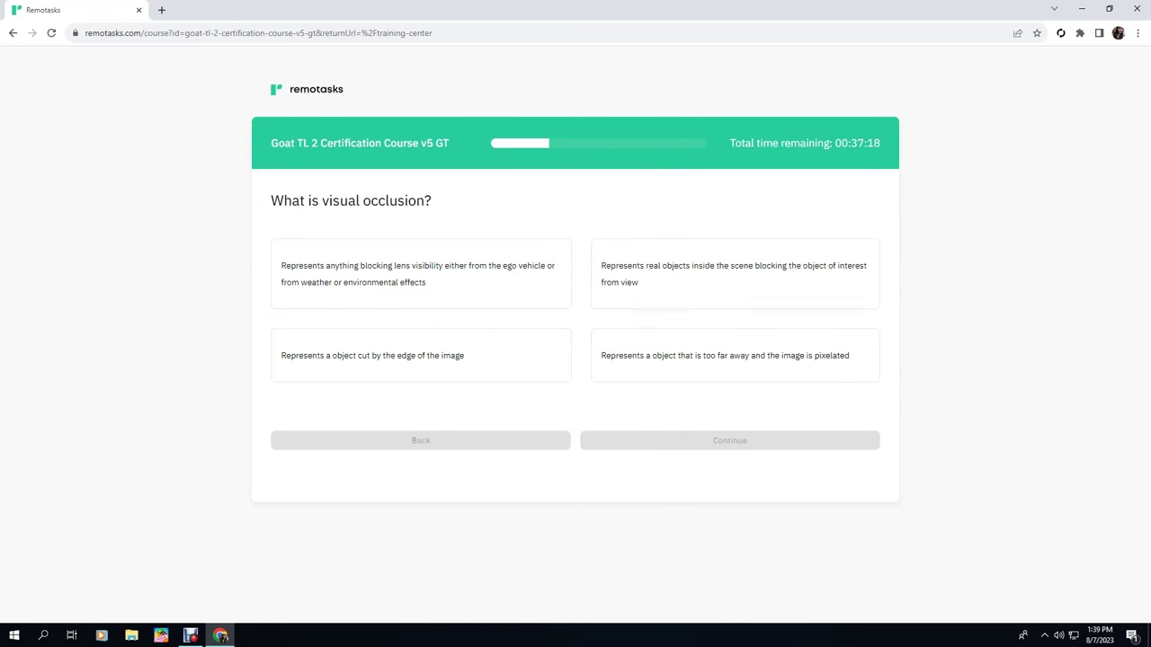
pyautogui.click(421, 273)
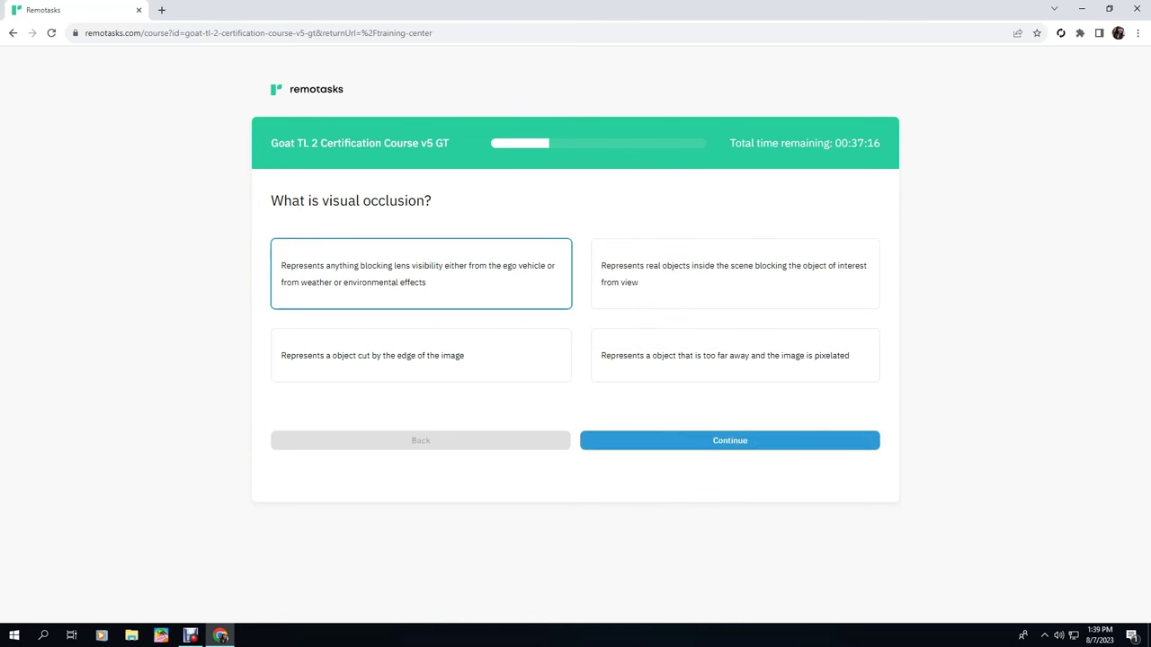
pyautogui.click(750, 441)
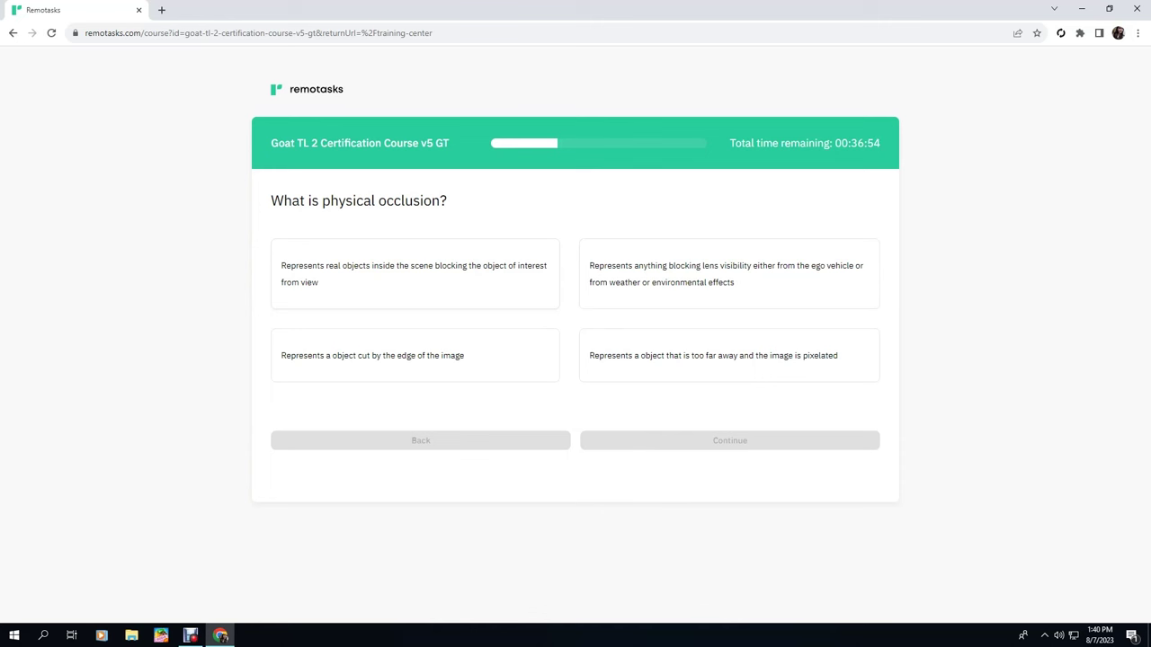
# Answer that physical occlusion is real objects in the scene blocking the object of interest, and choose "Yes, It is visible" for light box visibility
pyautogui.click(414, 273)
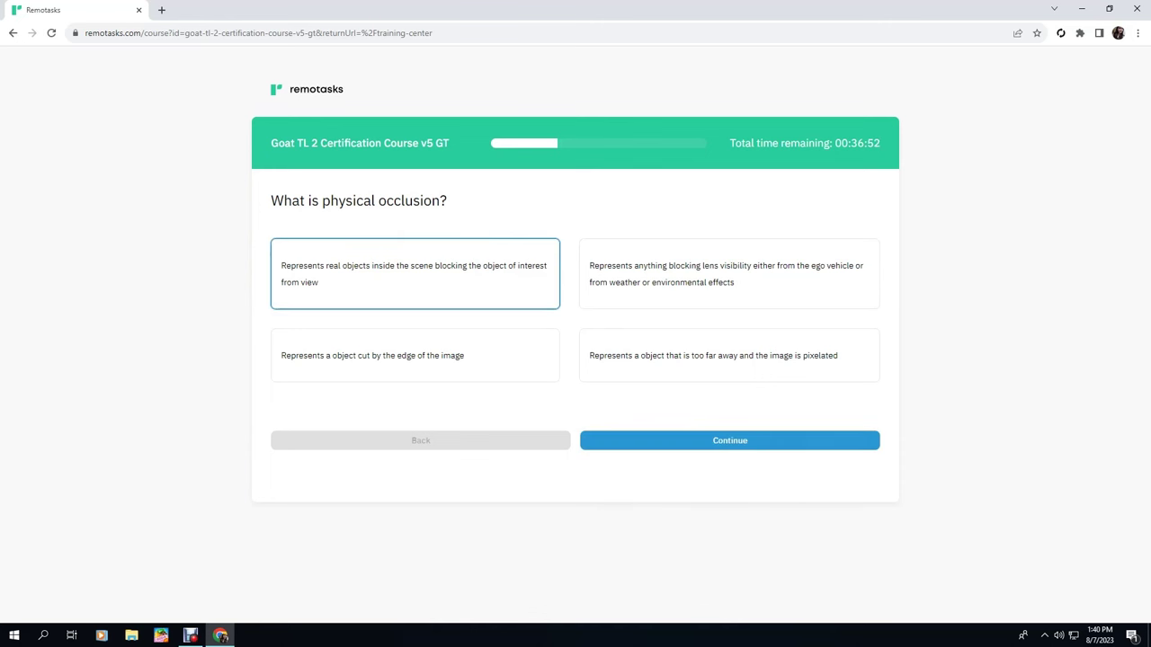
pyautogui.click(729, 440)
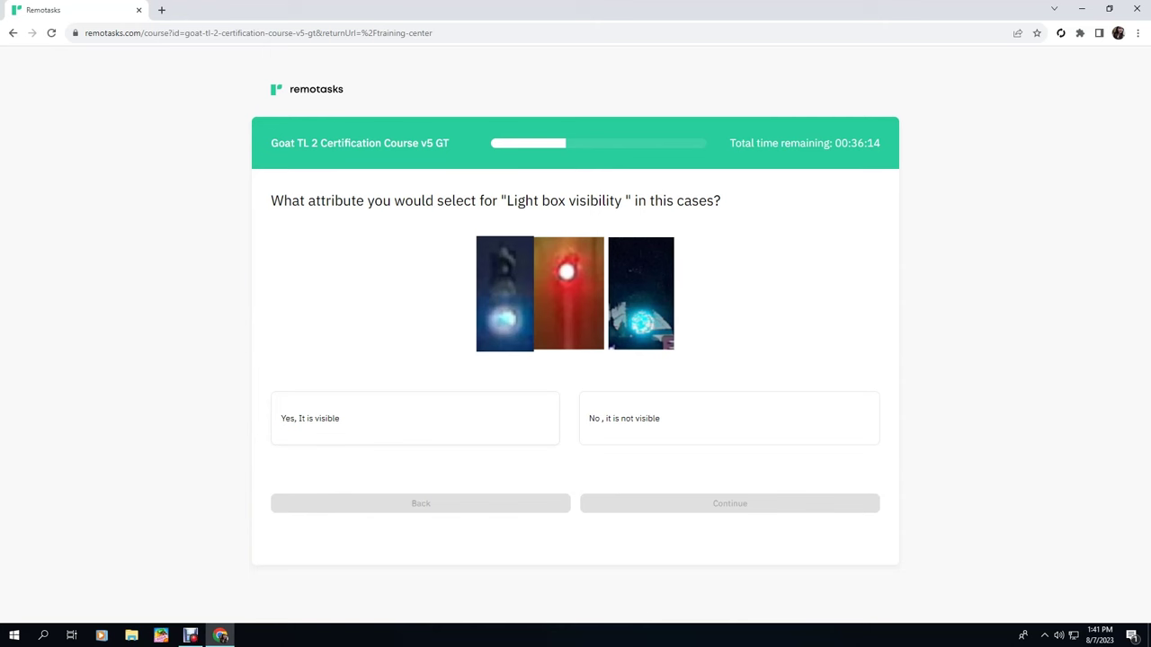
pyautogui.click(414, 418)
pyautogui.click(730, 504)
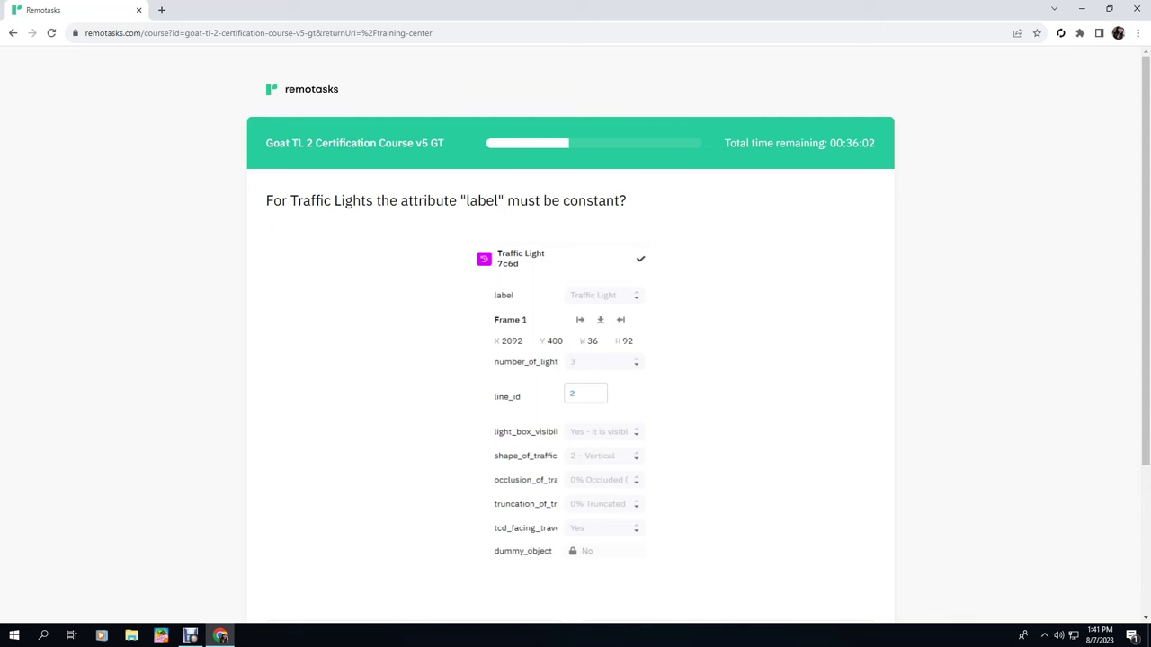
# Answer "no" to whether the Traffic Lights attributes "label" and "number of lights" must be constant
pyautogui.scroll(-3, 576, 333)
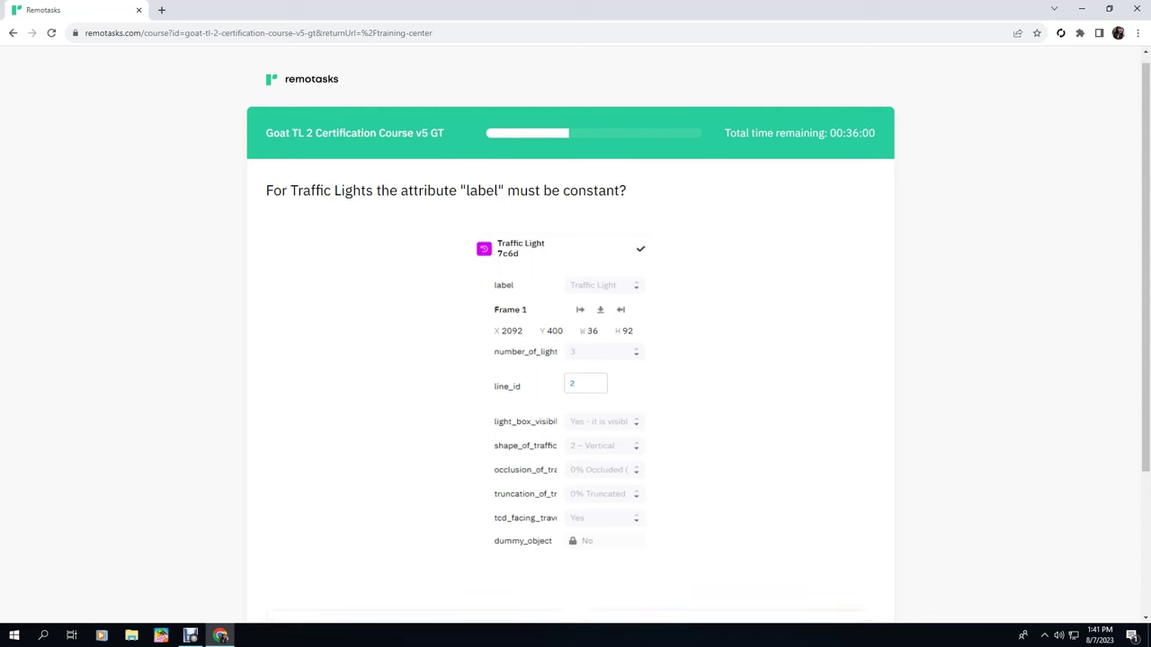
pyautogui.click(727, 438)
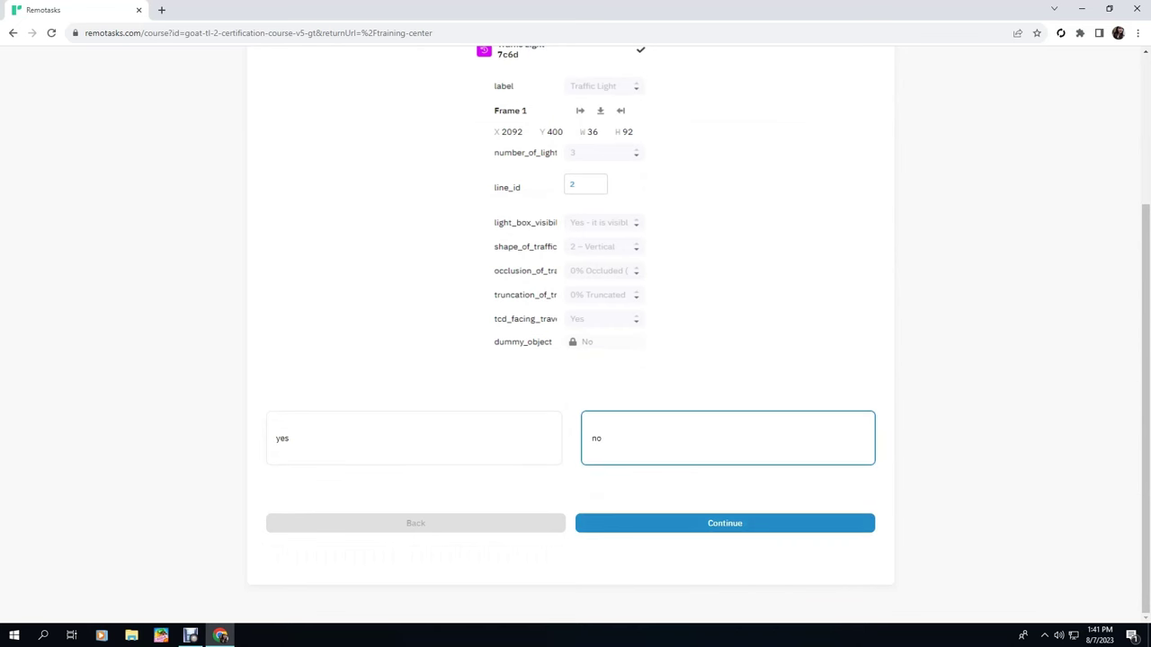
pyautogui.click(725, 523)
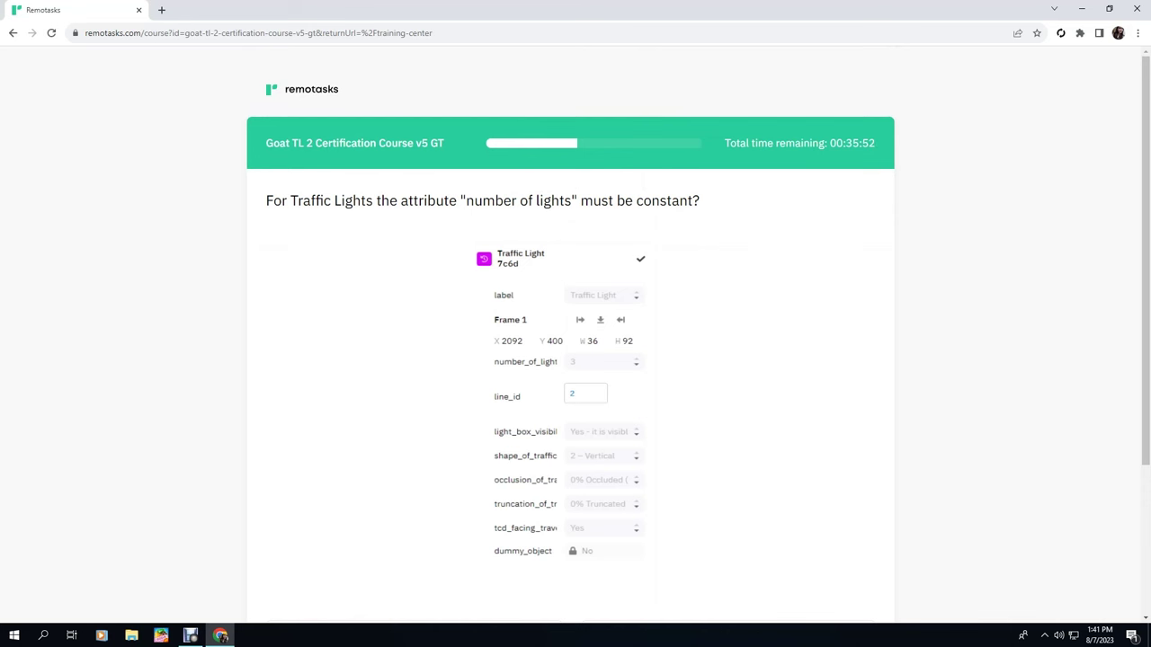
pyautogui.scroll(-3, 576, 360)
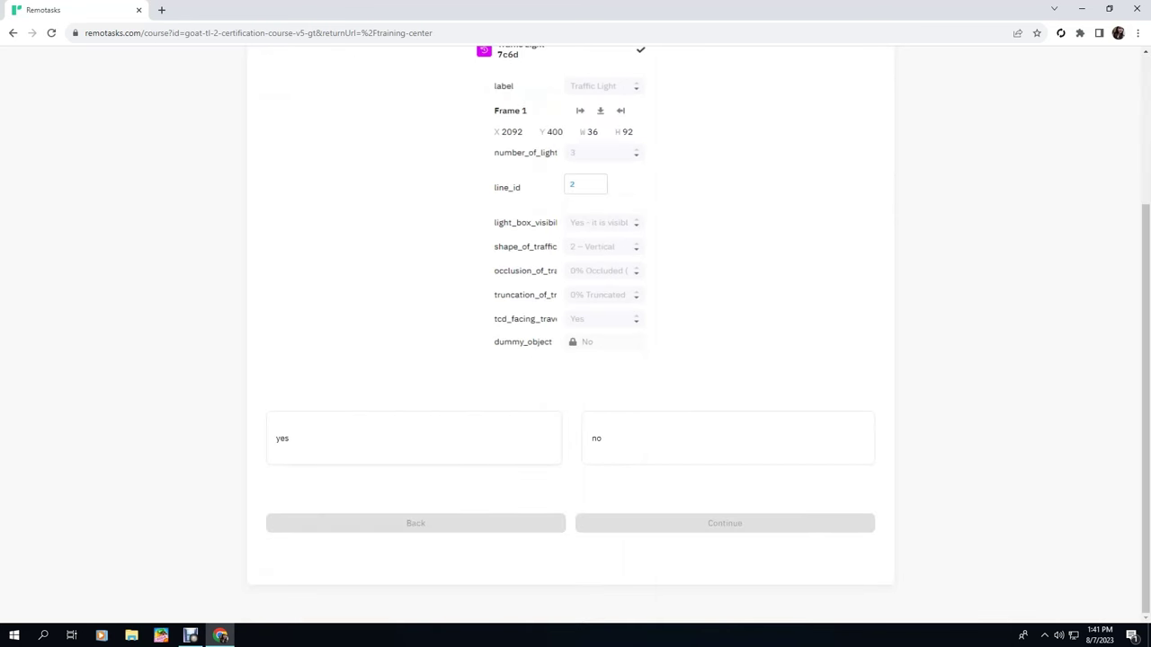
pyautogui.click(728, 438)
pyautogui.click(724, 523)
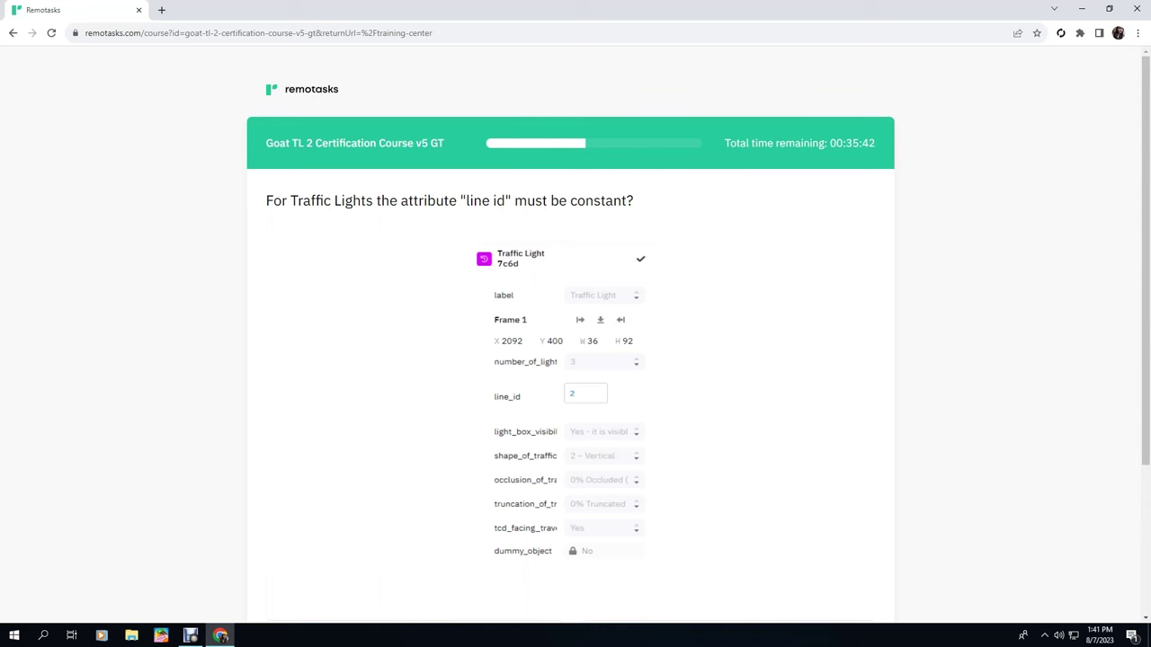
# Answer "no" to whether the Traffic Lights attributes "line id" and "light box visibility" must be constant
pyautogui.scroll(-3, 570, 360)
pyautogui.click(728, 438)
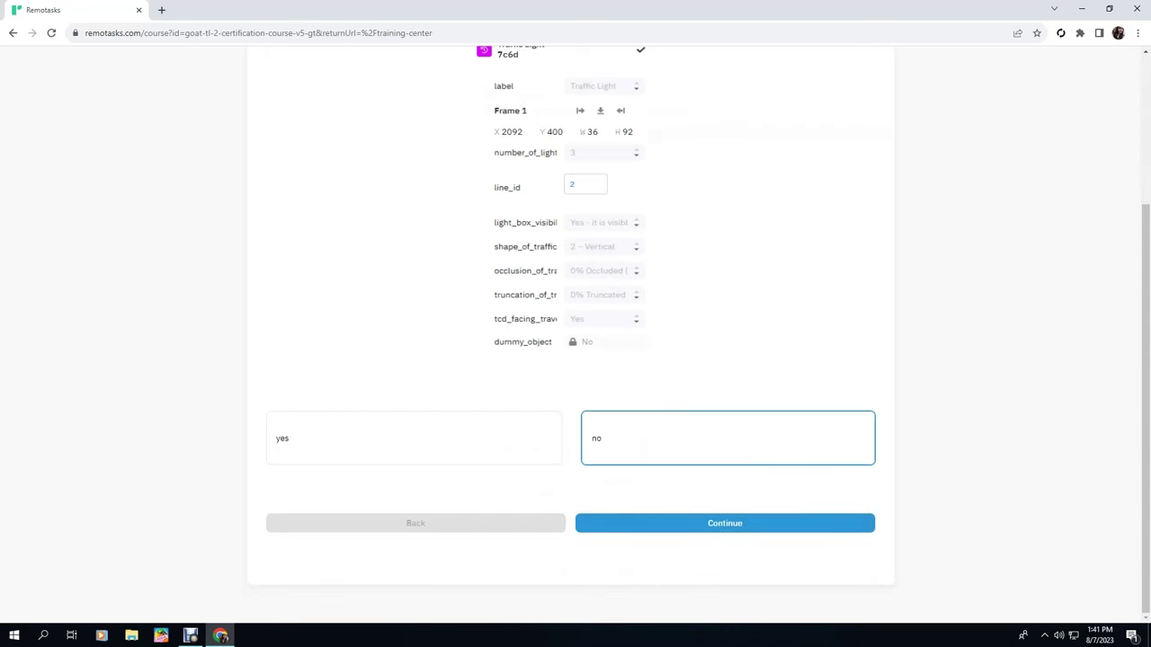
pyautogui.scroll(3, 570, 359)
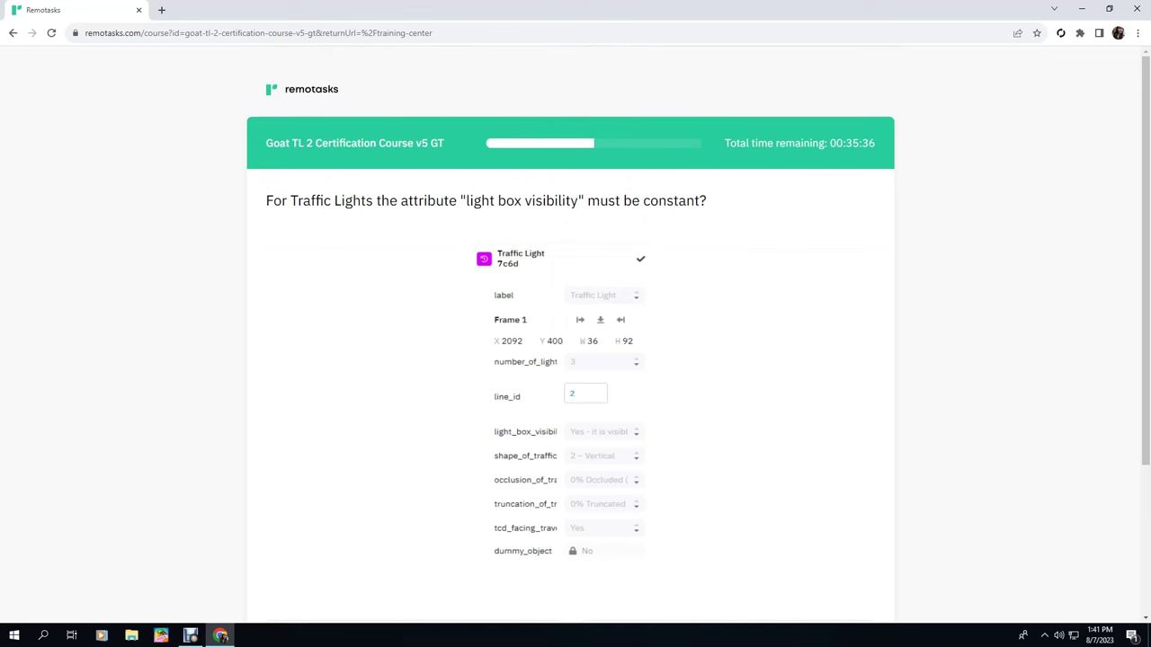
pyautogui.scroll(-2, 575, 332)
pyautogui.click(728, 438)
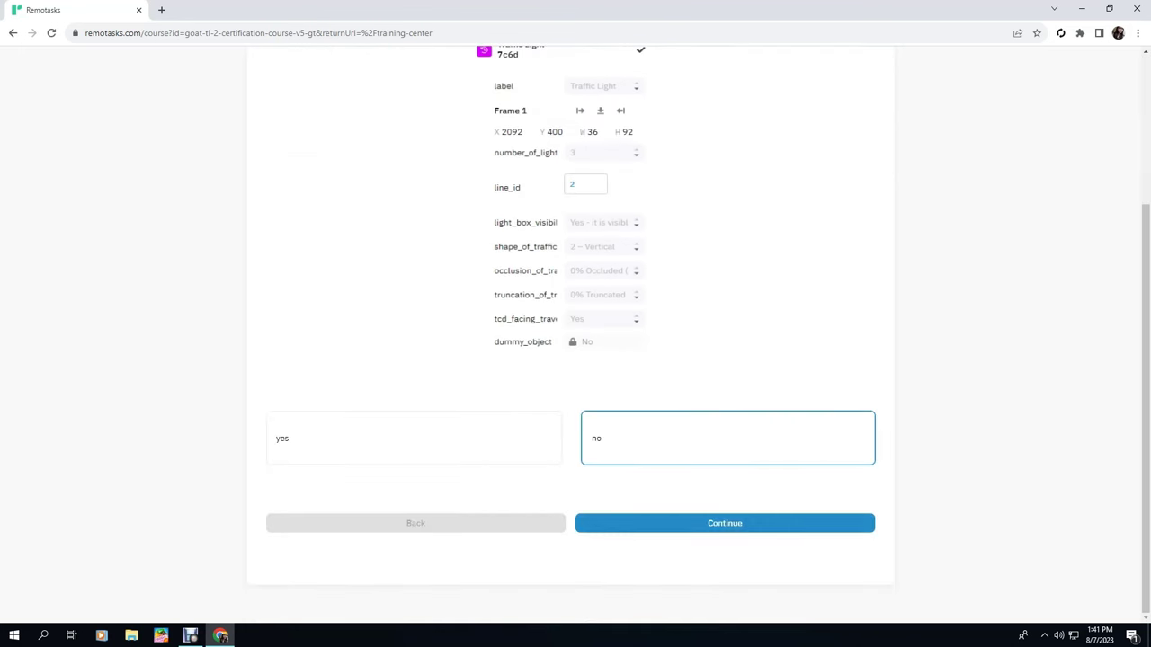
pyautogui.click(724, 523)
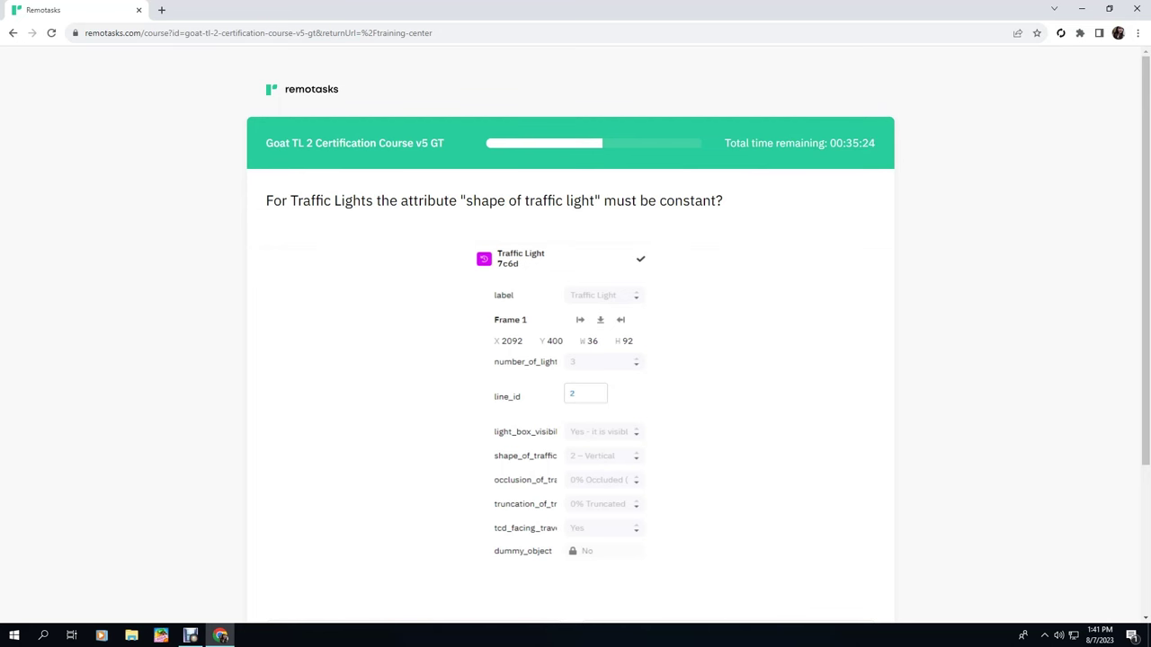
# Answer "no" to whether the "shape of traffic light" and "occlusion of traffic light" attributes must be constant
pyautogui.scroll(-3, 570, 359)
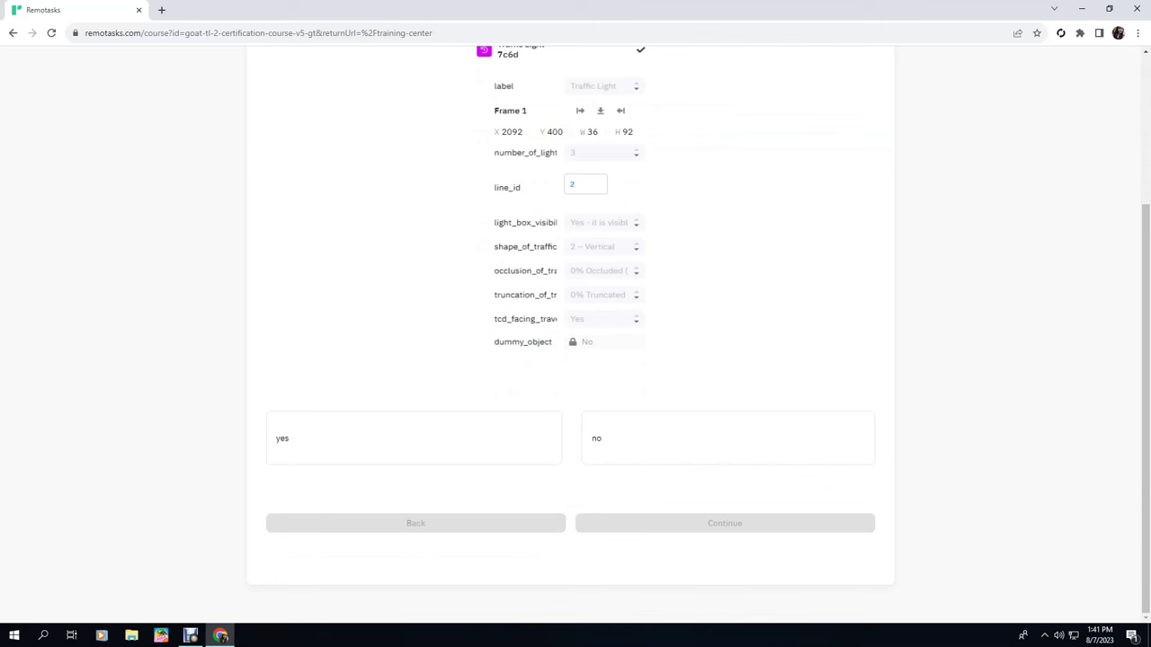
pyautogui.click(727, 438)
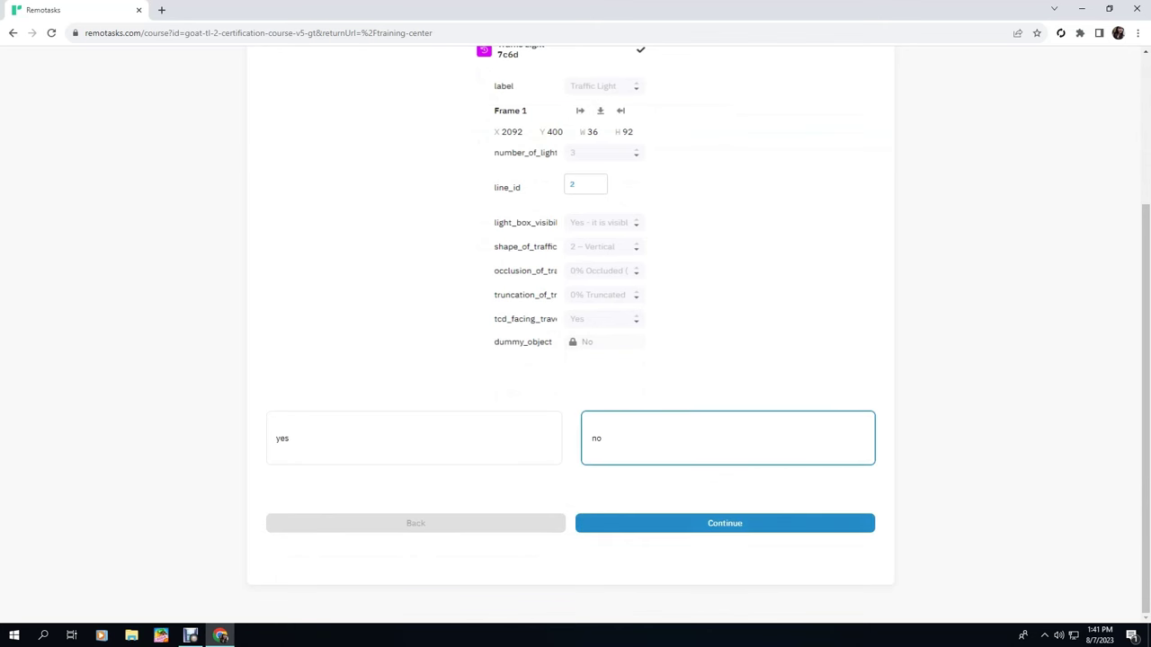
pyautogui.click(724, 522)
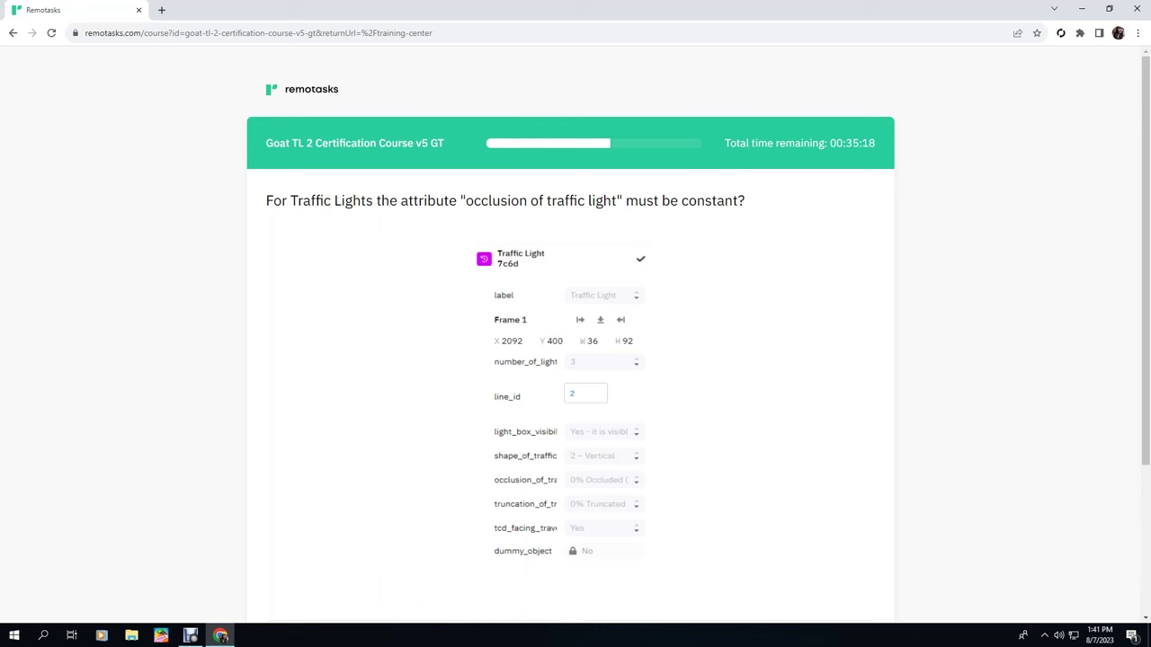
pyautogui.scroll(-3, 575, 332)
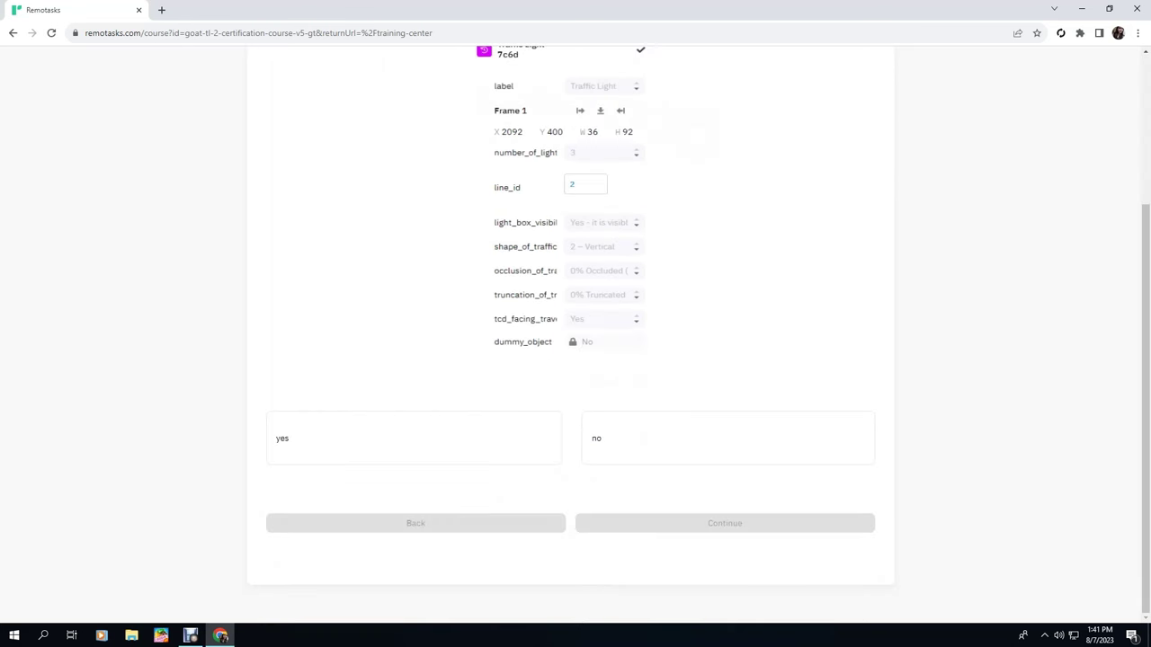
pyautogui.click(727, 438)
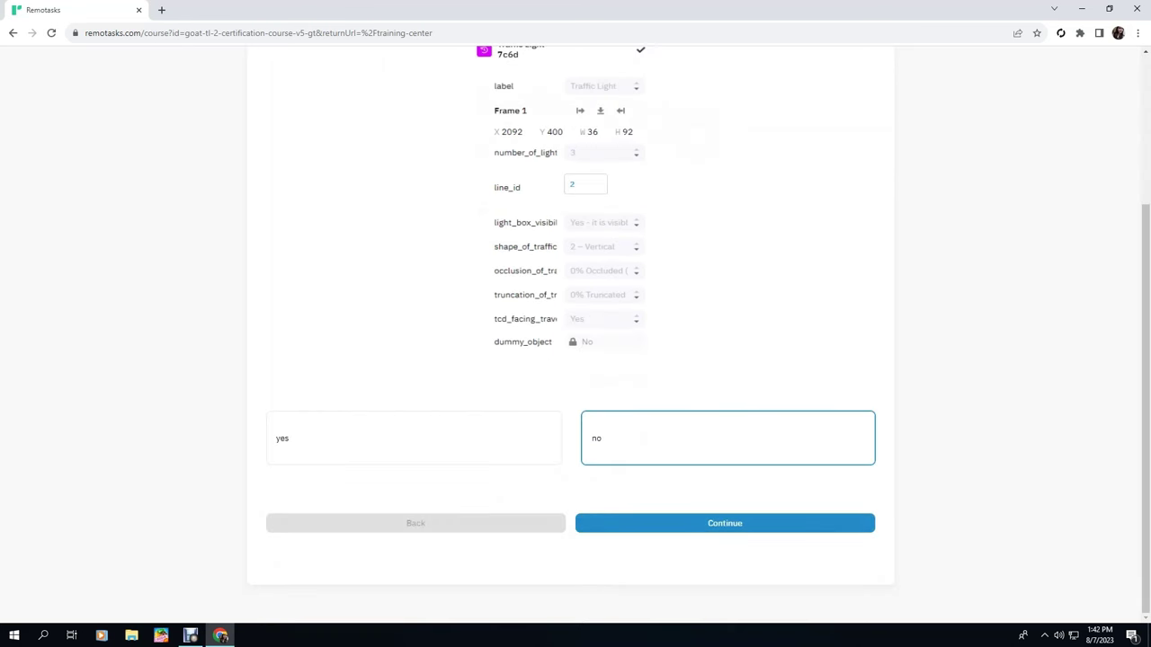
pyautogui.click(724, 523)
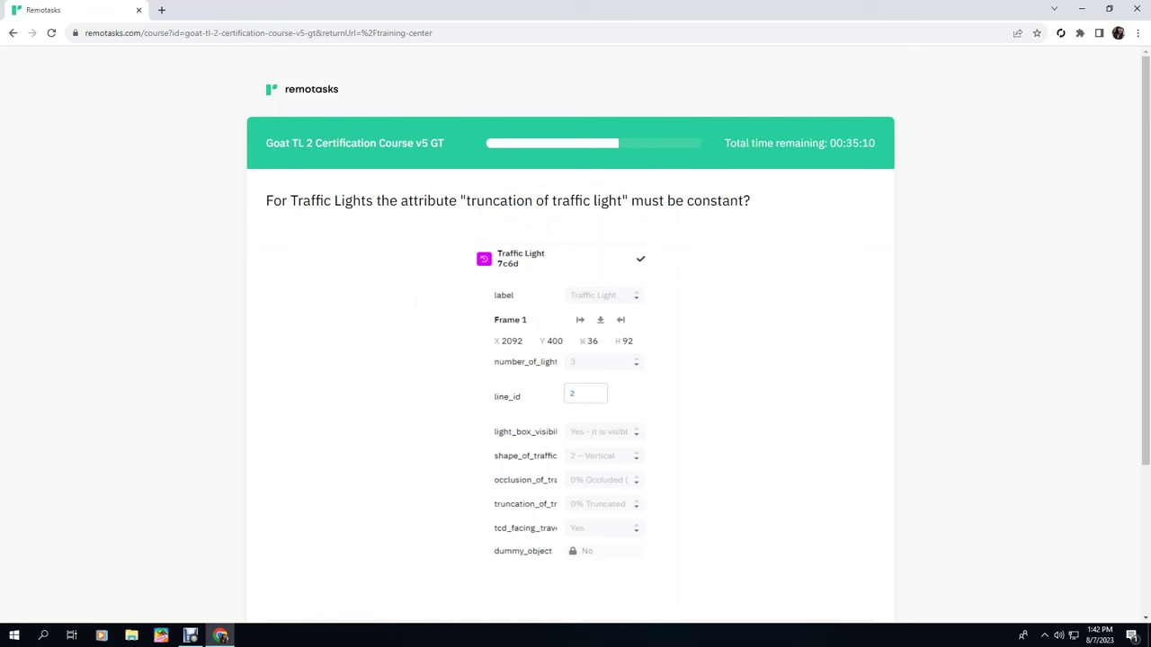
# Answer "no" to whether the Traffic Lights attributes "truncation of traffic light" and "tcd facing travel" must be constant
pyautogui.scroll(-2, 575, 359)
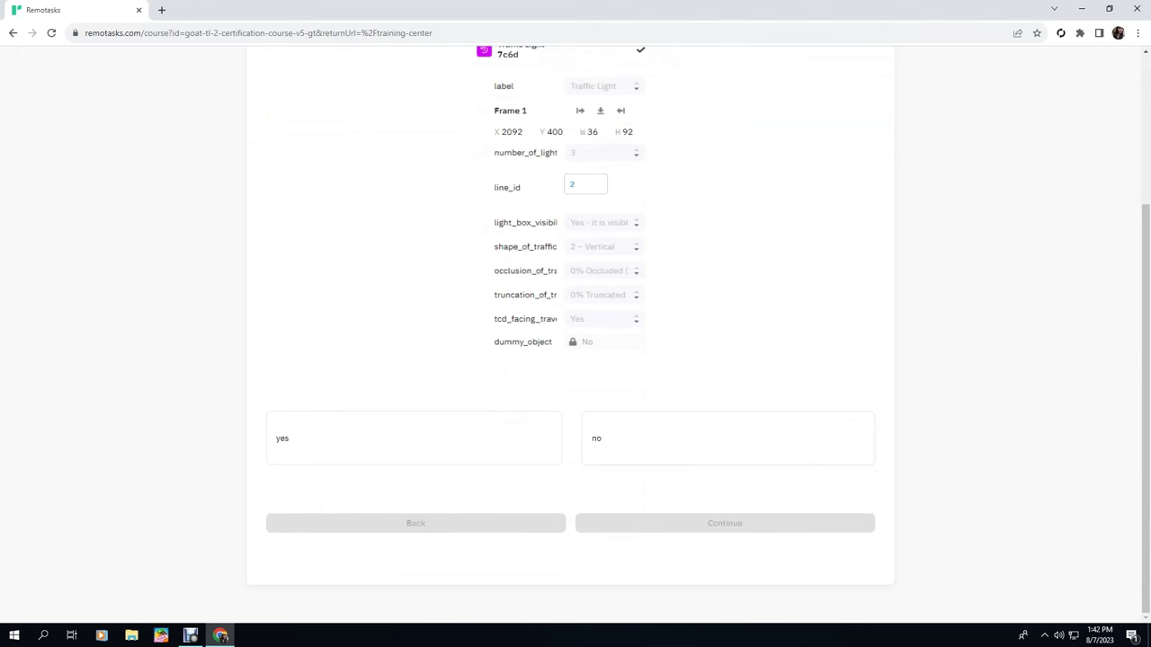
pyautogui.click(726, 438)
pyautogui.click(724, 523)
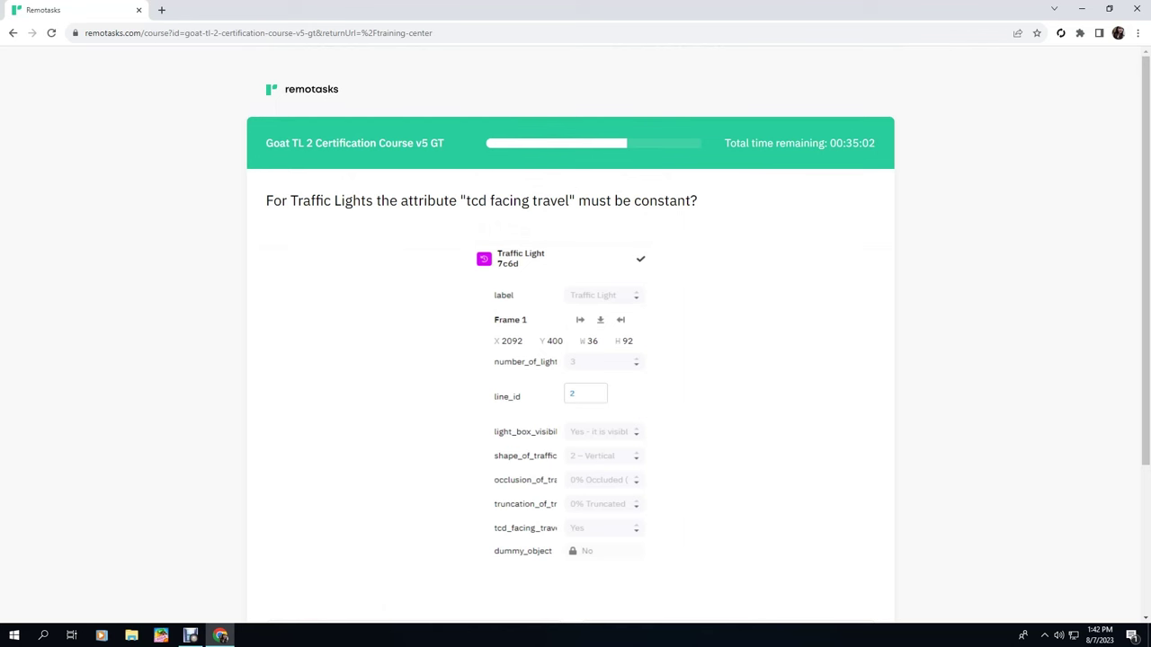
pyautogui.scroll(-3, 575, 360)
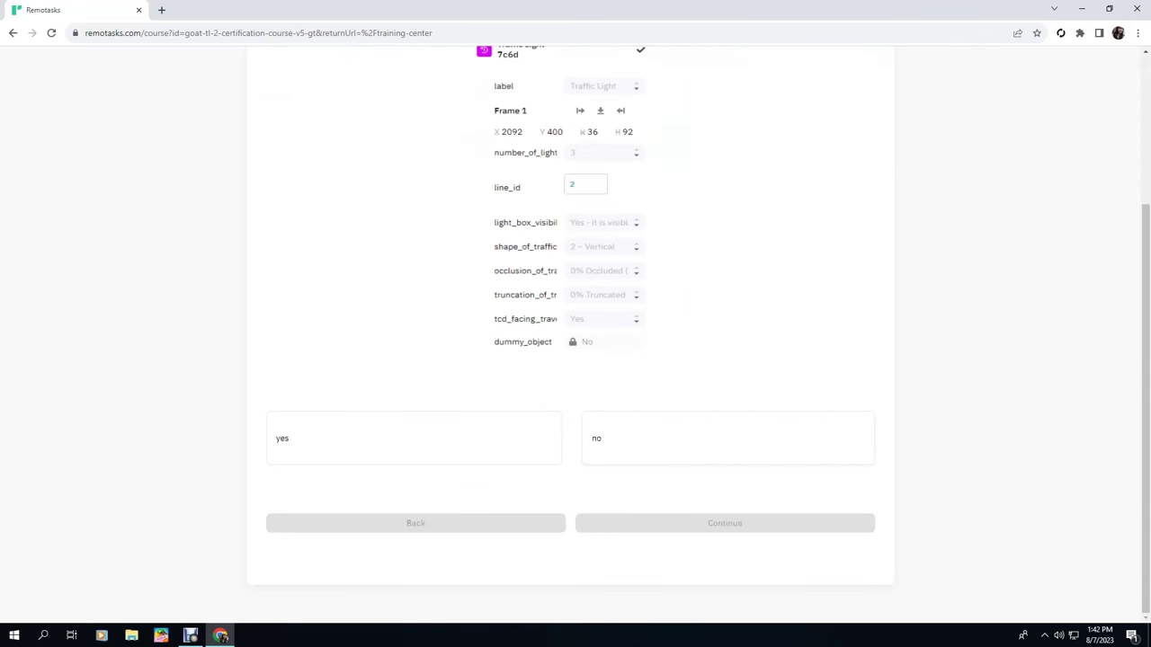
pyautogui.click(728, 438)
pyautogui.click(724, 523)
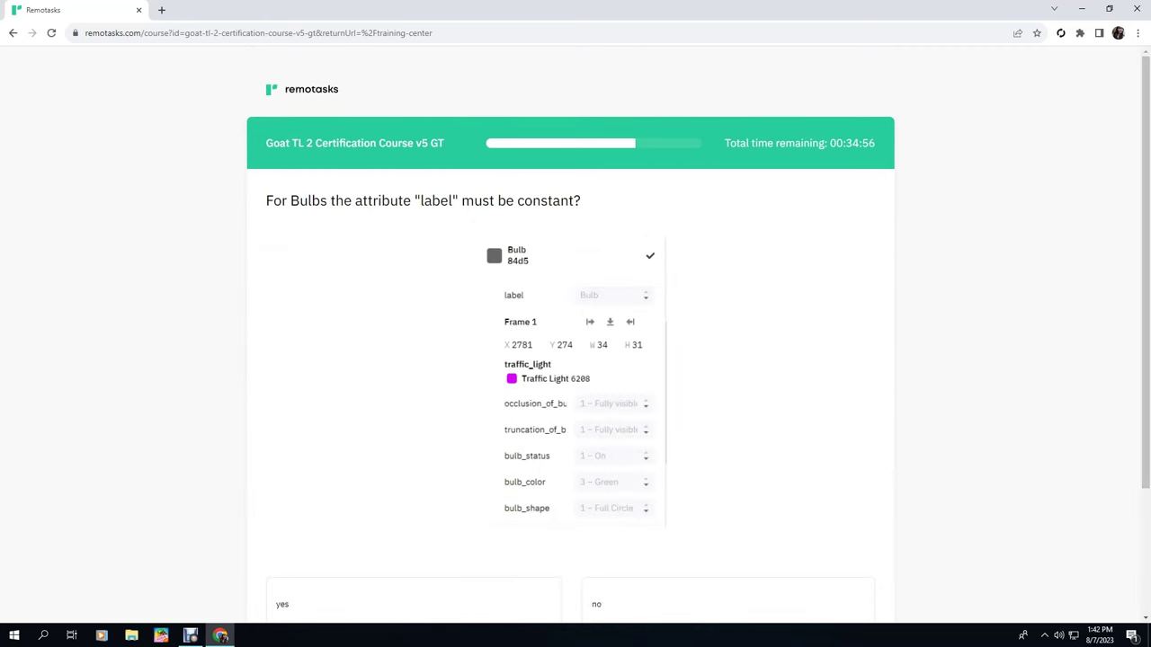
# Answer "no" to whether the Bulbs attributes "label" and "occlusion of bulb" must be constant
pyautogui.scroll(-2, 575, 360)
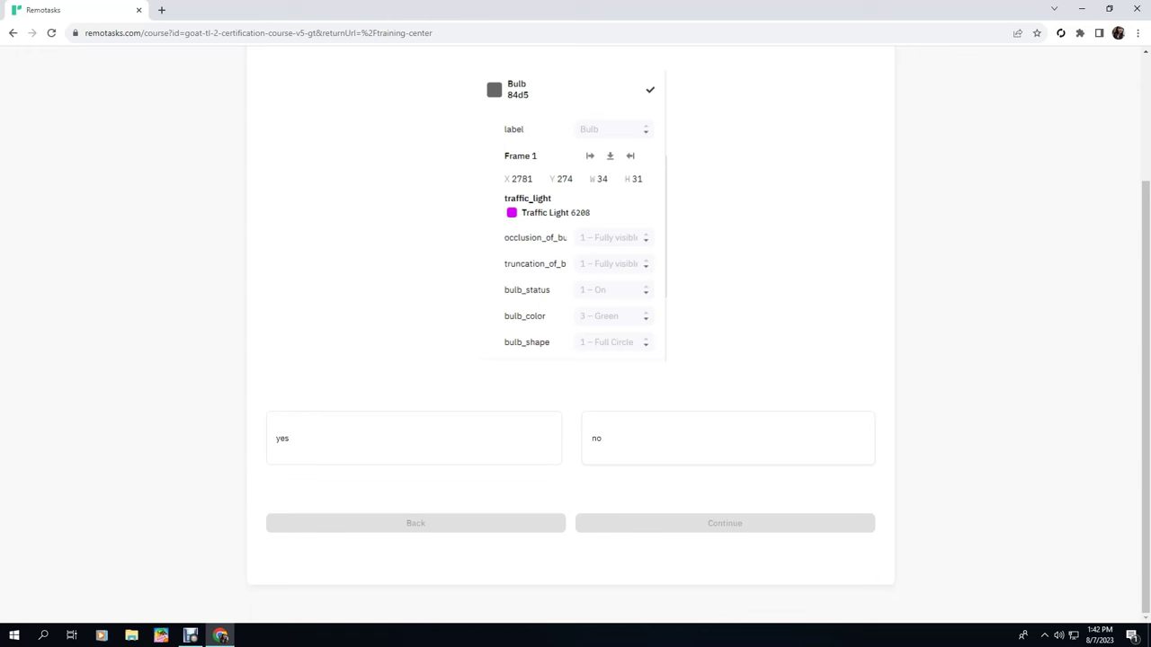
pyautogui.click(727, 438)
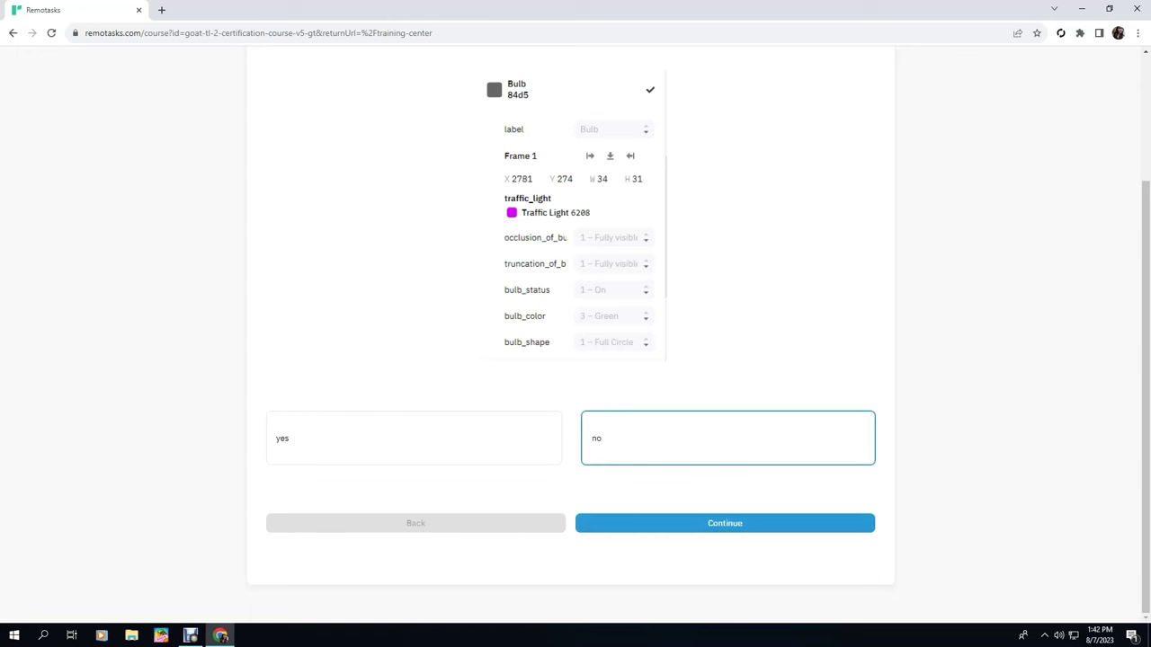
pyautogui.click(724, 523)
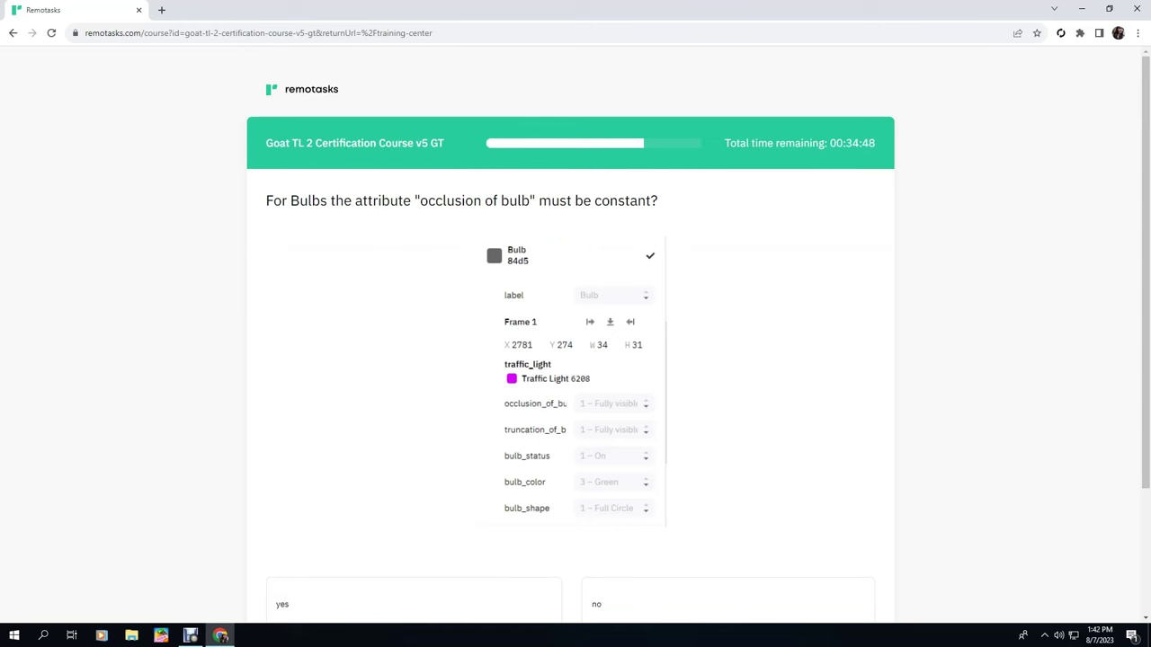
pyautogui.scroll(-2, 575, 360)
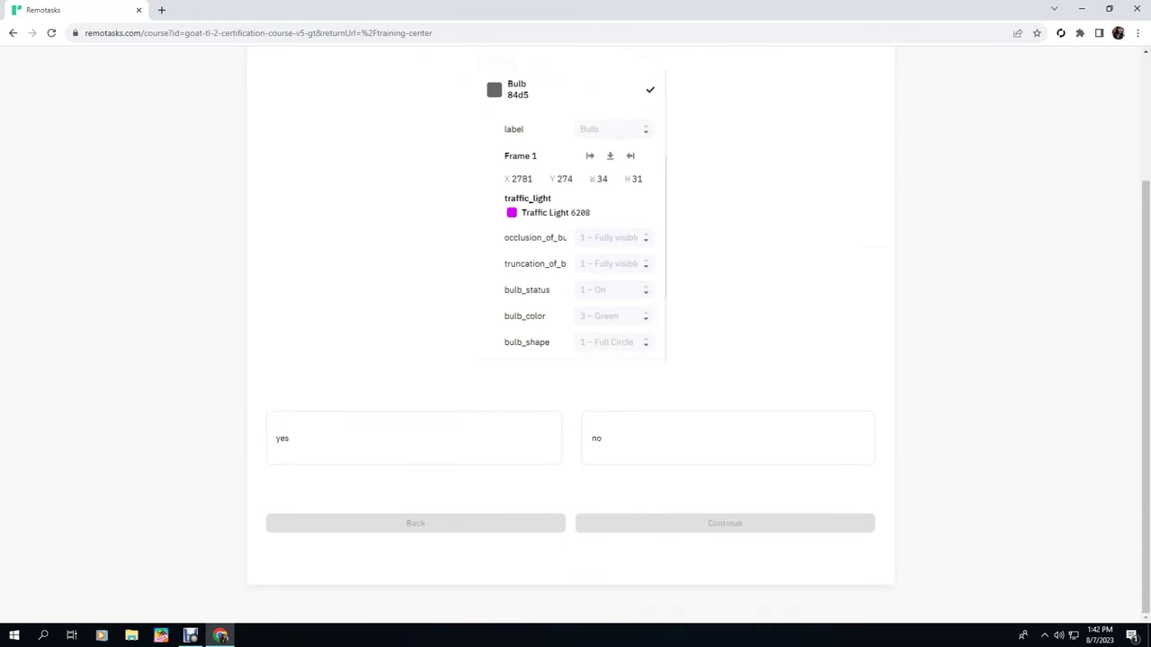
pyautogui.click(727, 437)
pyautogui.click(725, 522)
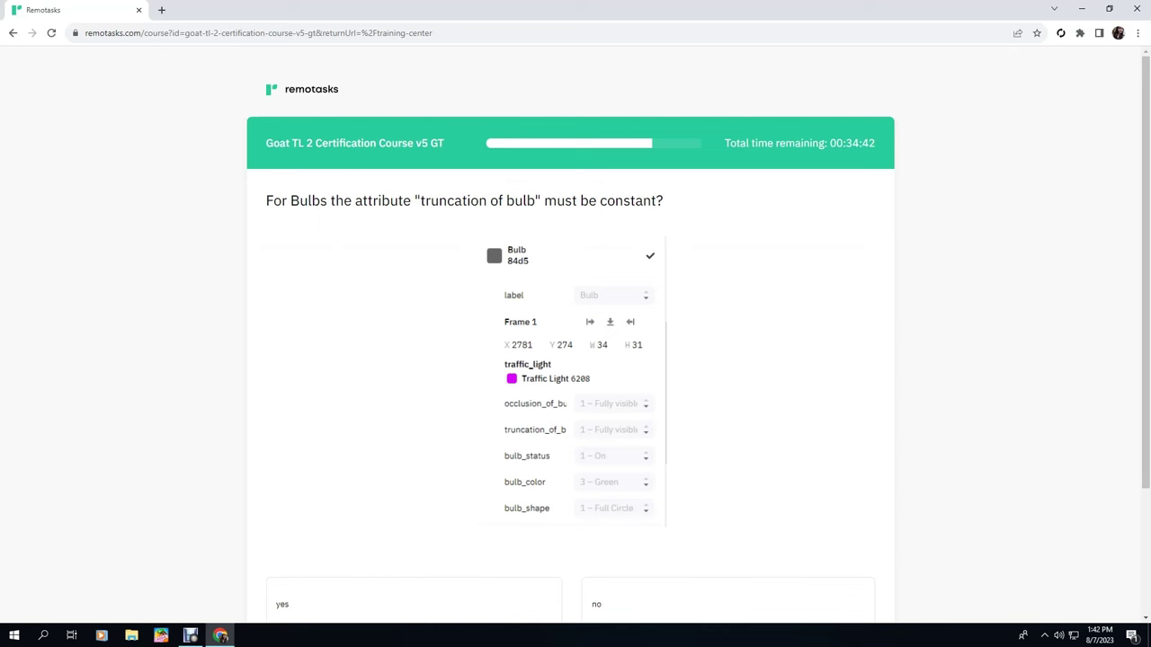
# Answer "no" to whether the Bulbs attributes "truncation of bulb" and "blub status" must be constant
pyautogui.scroll(-2, 570, 360)
pyautogui.click(728, 438)
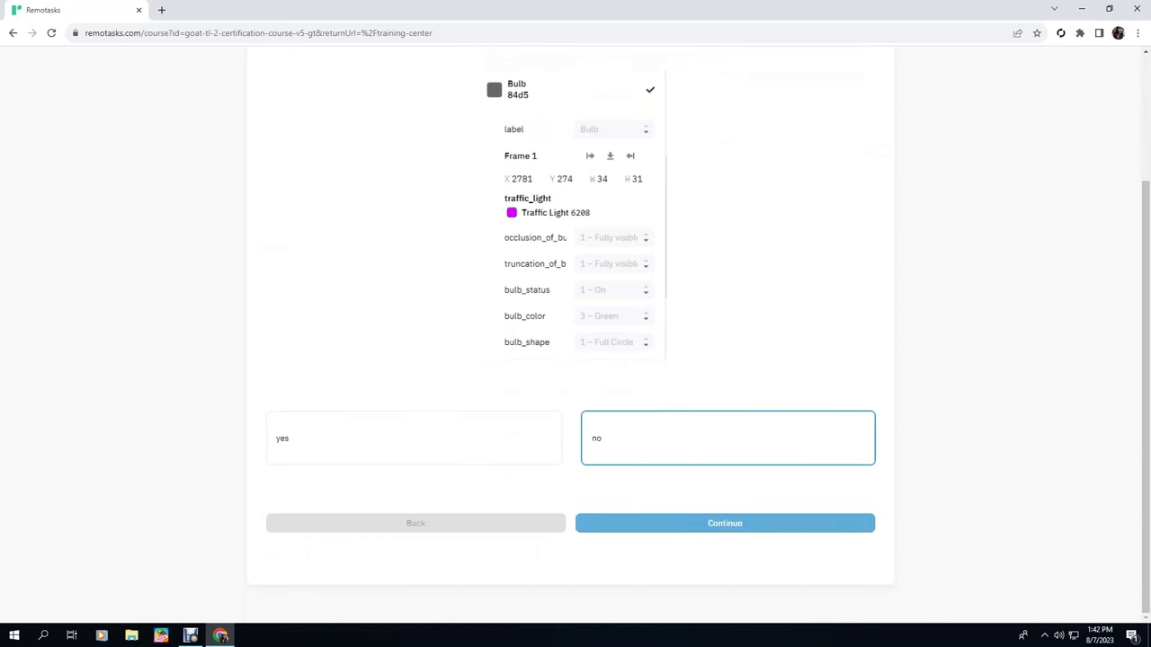
pyautogui.click(725, 523)
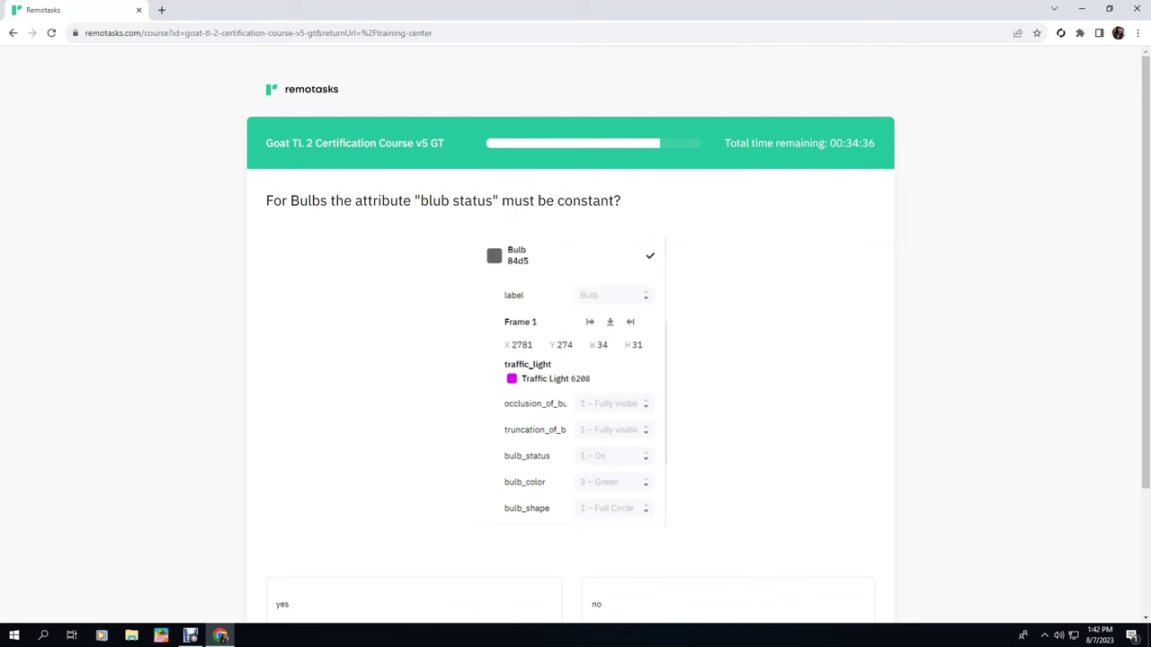
pyautogui.scroll(-2, 576, 359)
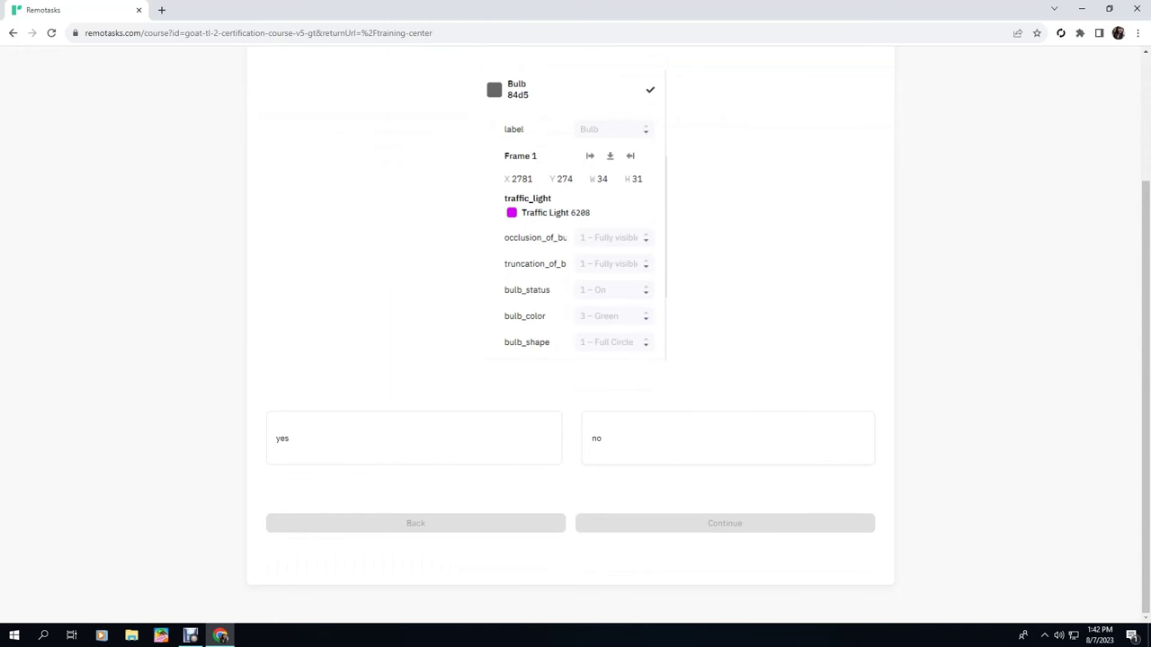
pyautogui.click(727, 438)
pyautogui.click(724, 523)
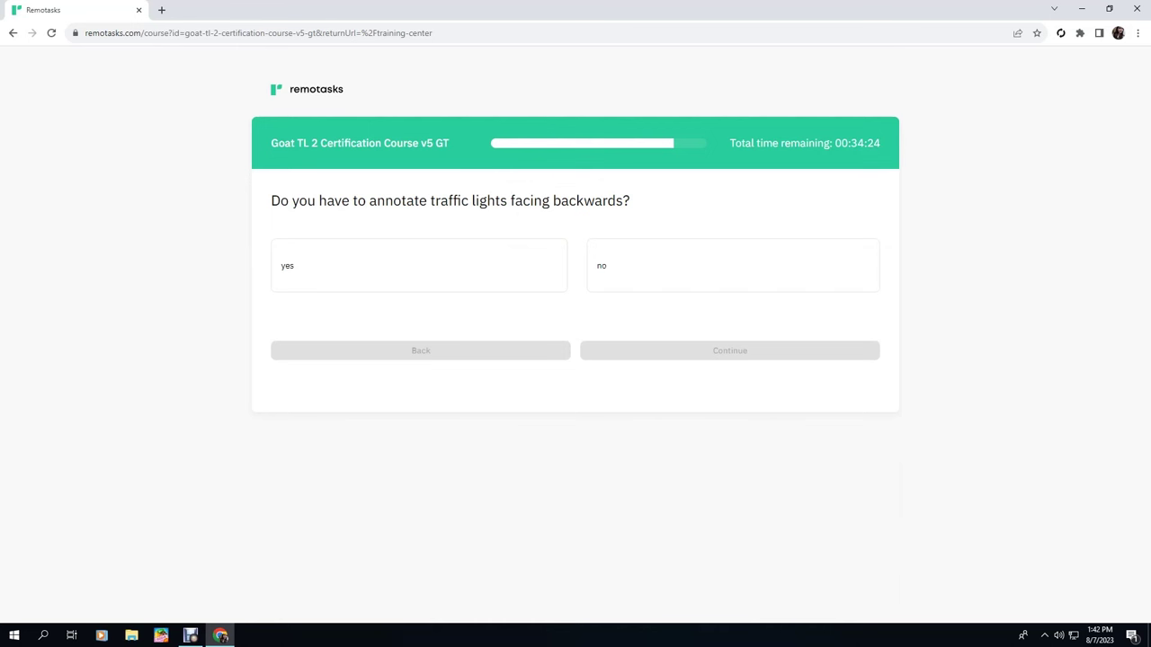
# Answer "no" to annotating traffic lights facing backwards, and "yes" to whether the five pixelated daytime traffic light images show occlusion
pyautogui.click(733, 265)
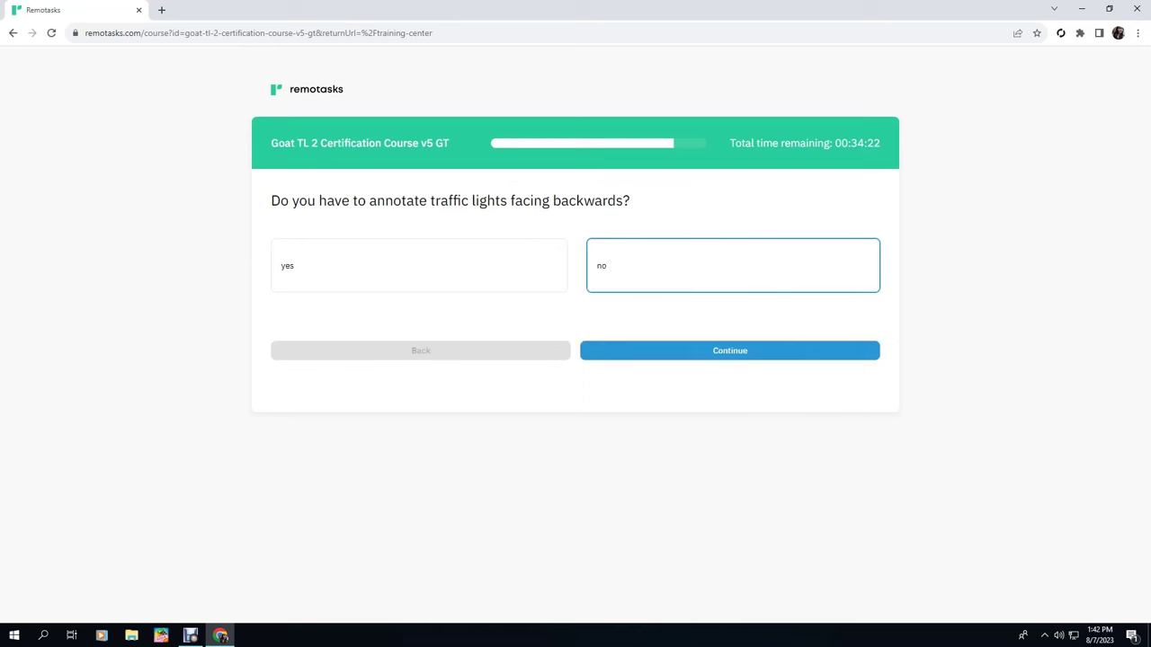
pyautogui.click(729, 350)
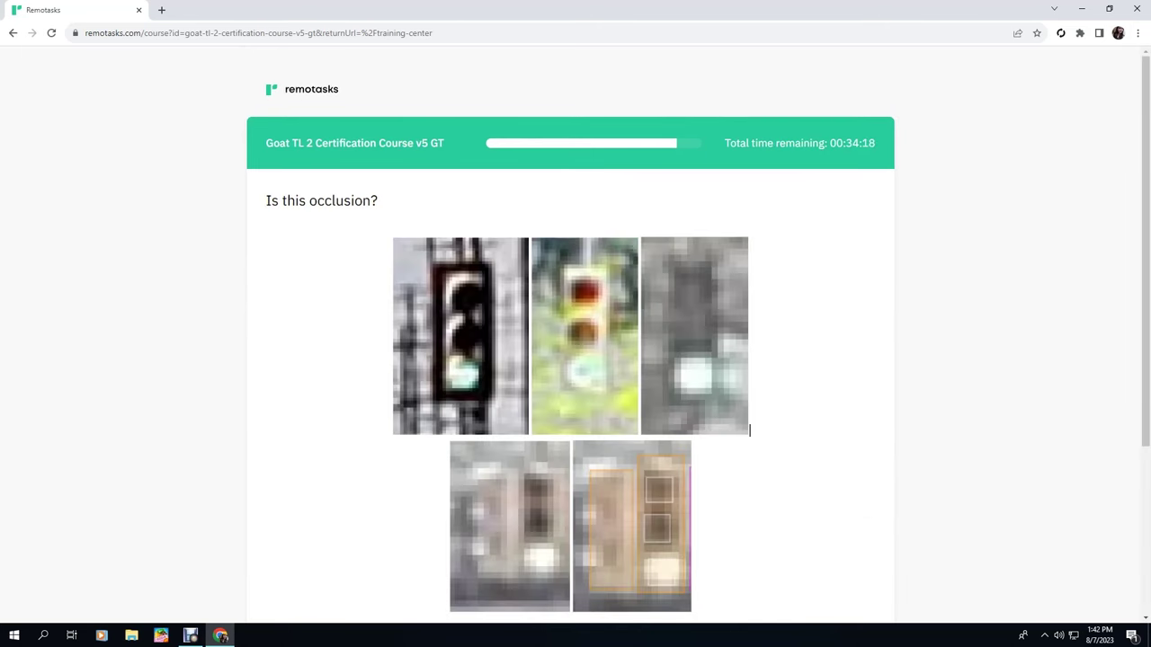
pyautogui.scroll(-3, 575, 341)
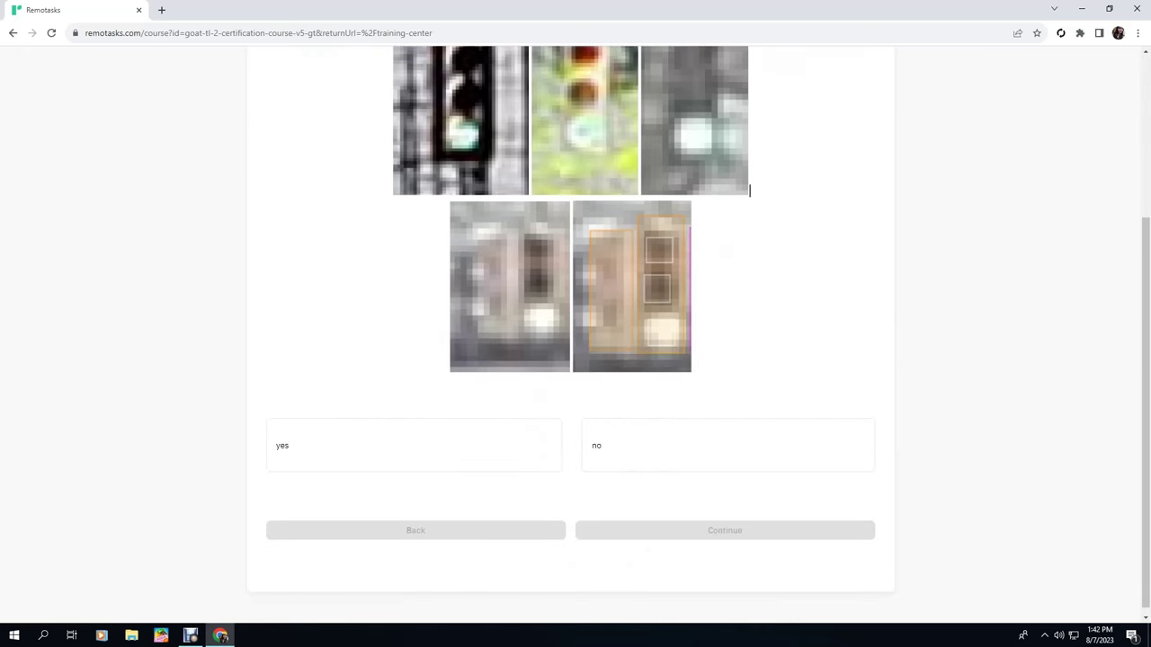
pyautogui.scroll(3, 575, 342)
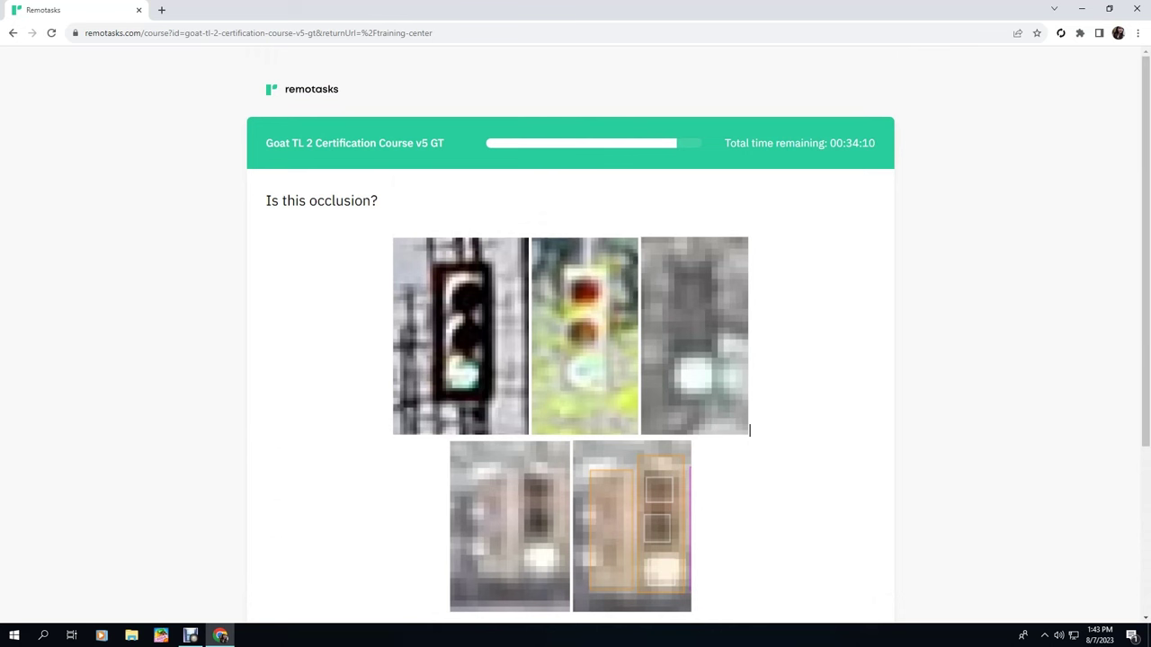
pyautogui.scroll(-3, 570, 360)
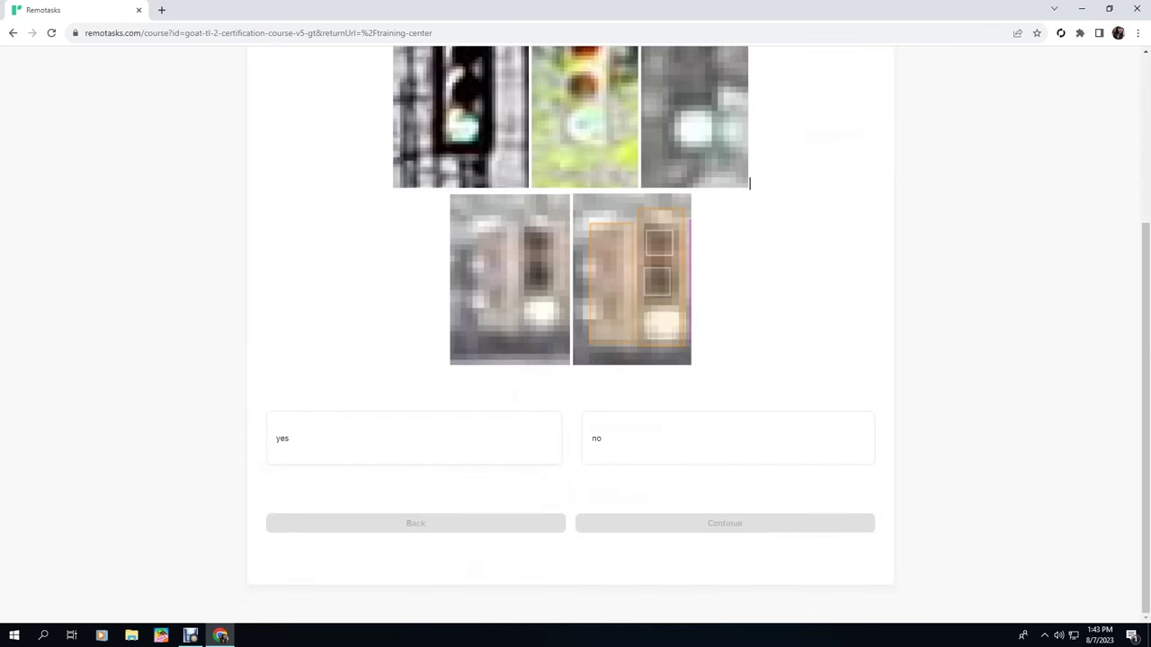
pyautogui.click(414, 438)
pyautogui.click(723, 524)
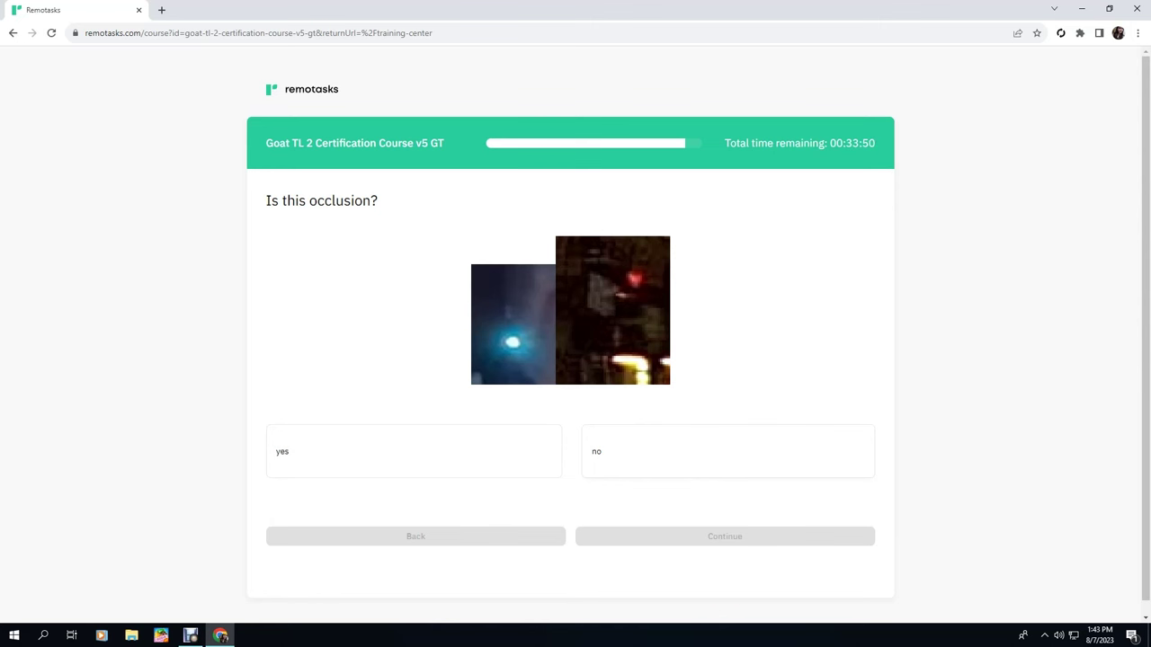
# Answer "no" to whether the two dark night images show occlusion, and submit the finished exam
pyautogui.click(727, 452)
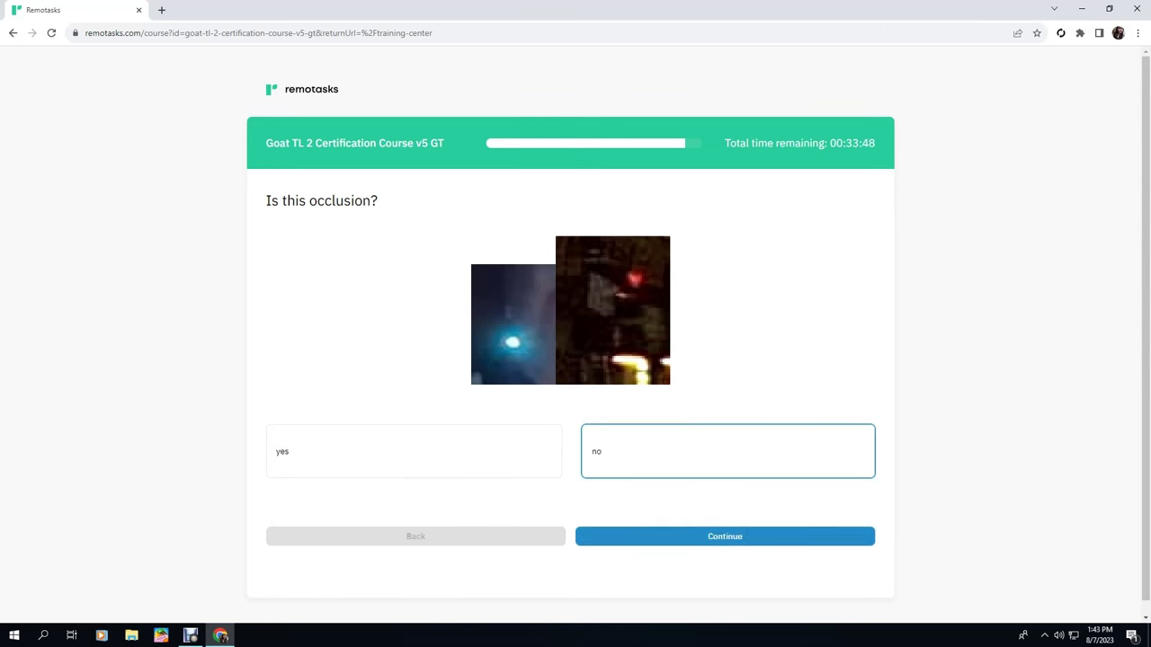
pyautogui.click(725, 537)
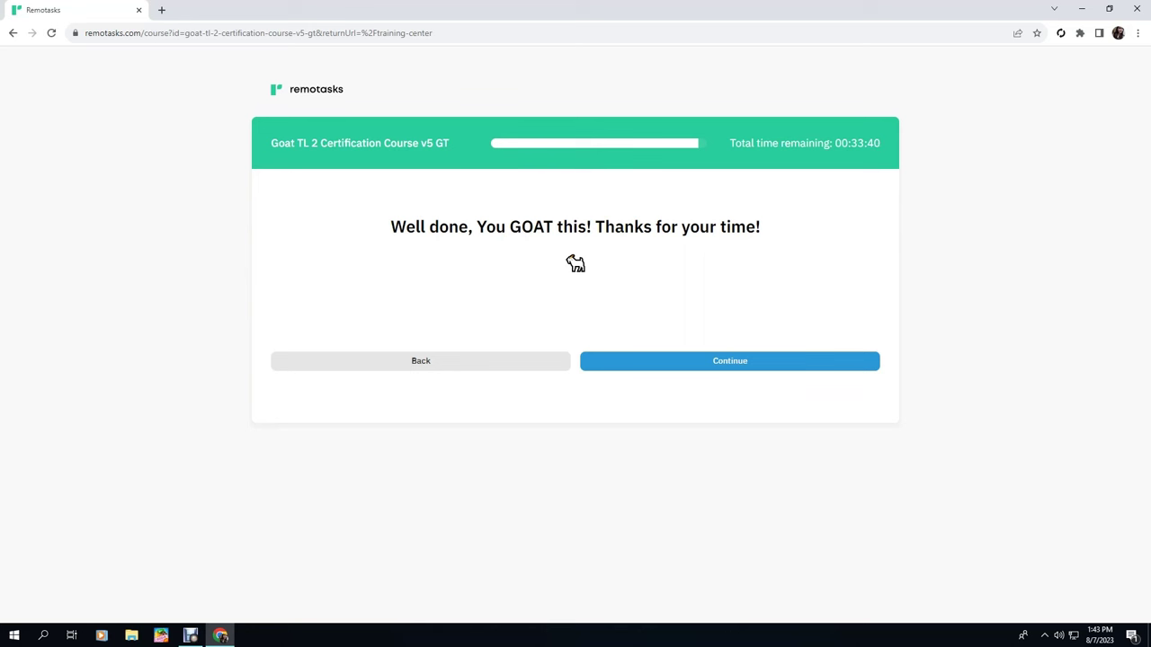
pyautogui.click(729, 361)
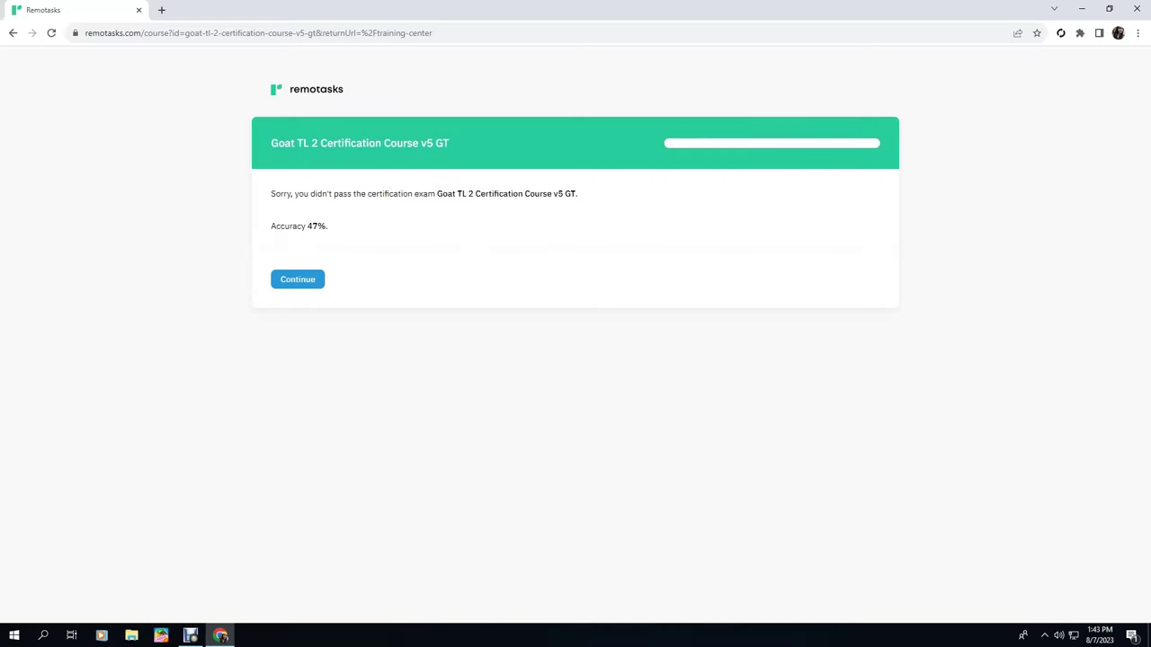
# Leave the exam result page for the training center and minimize the browser
pyautogui.click(13, 33)
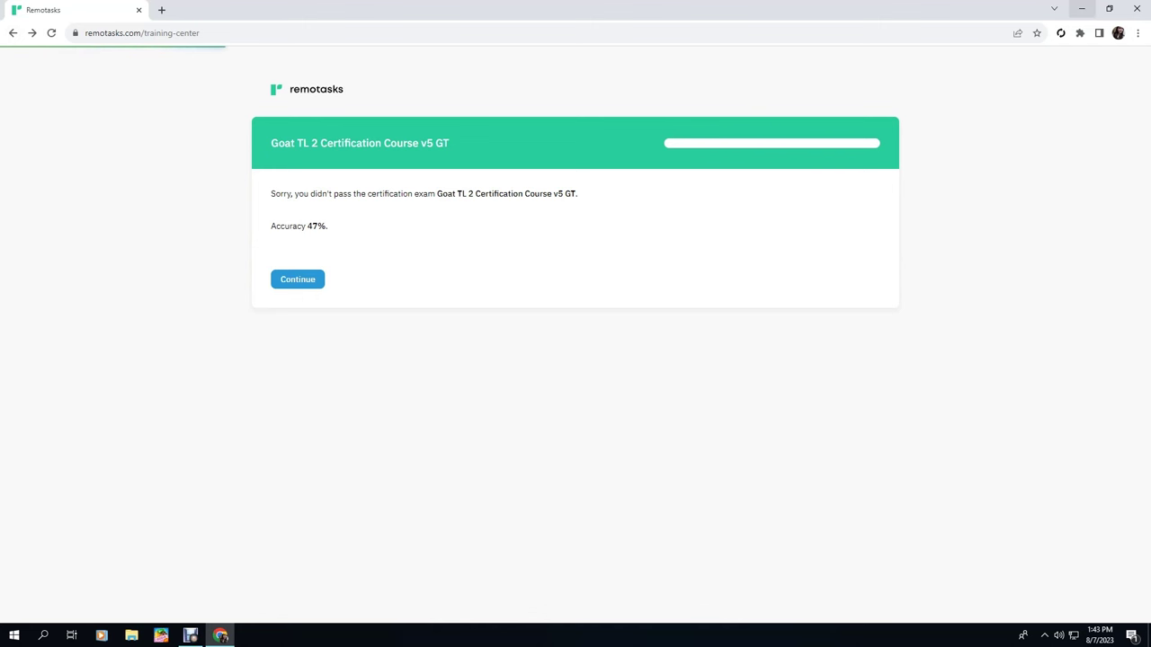
pyautogui.click(1081, 8)
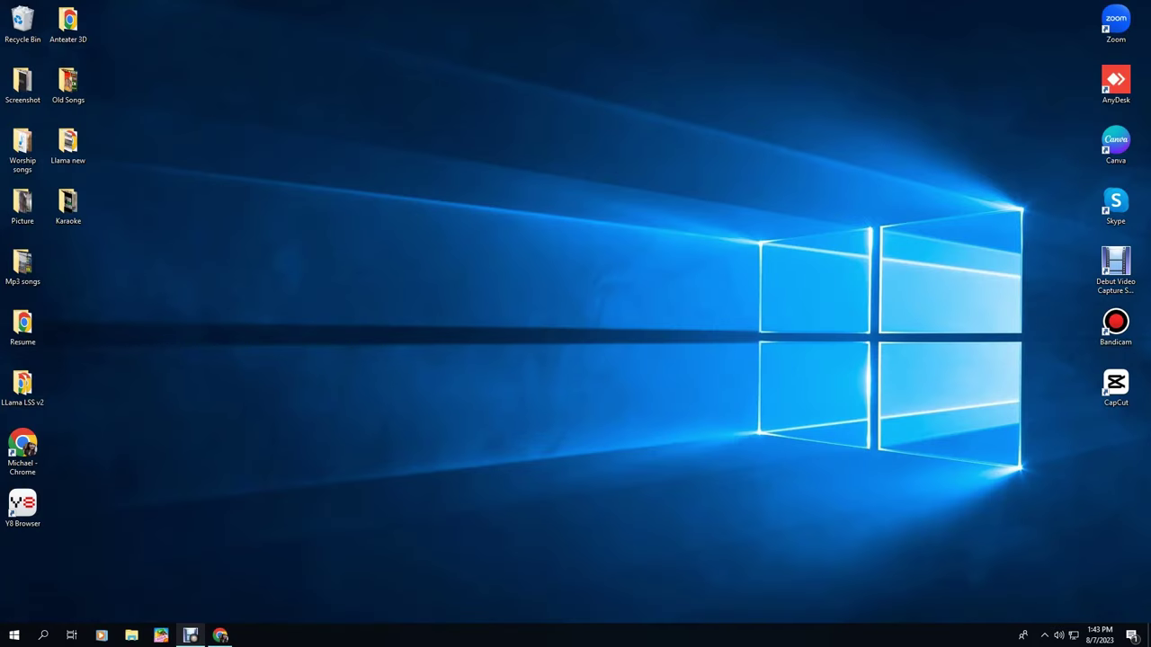
pyautogui.moveTo(191, 636)
pyautogui.click(190, 600)
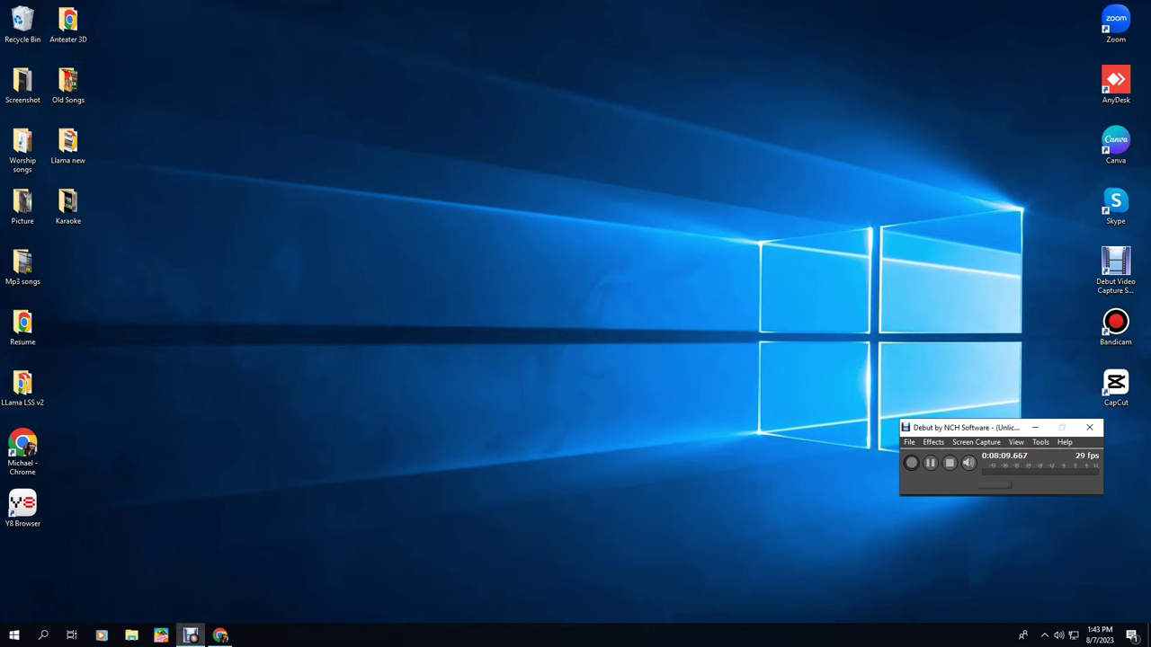